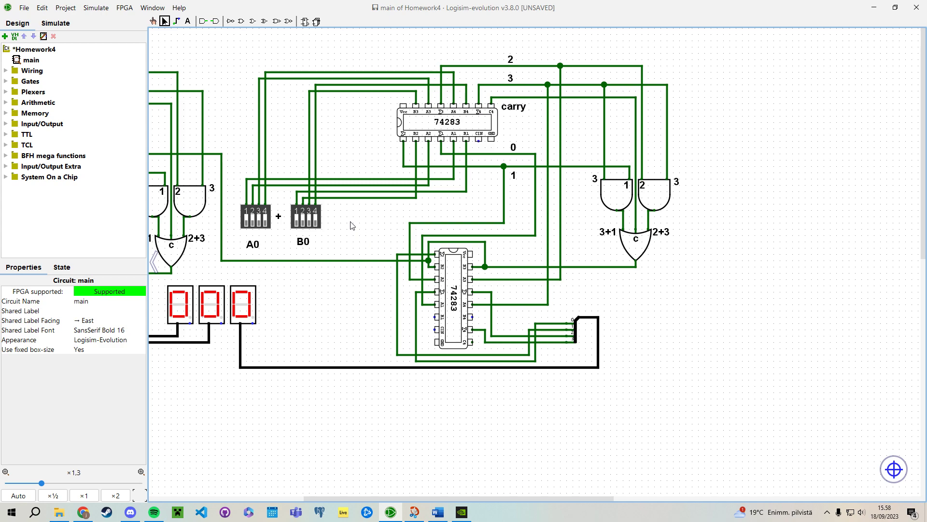
# Step: Turn on bits 1 and 4 of B0 and A0 to add 9 + 9, giving 018
pyautogui.click(153, 21)
pyautogui.moveTo(222, 99); pyautogui.dragTo(226, 100)
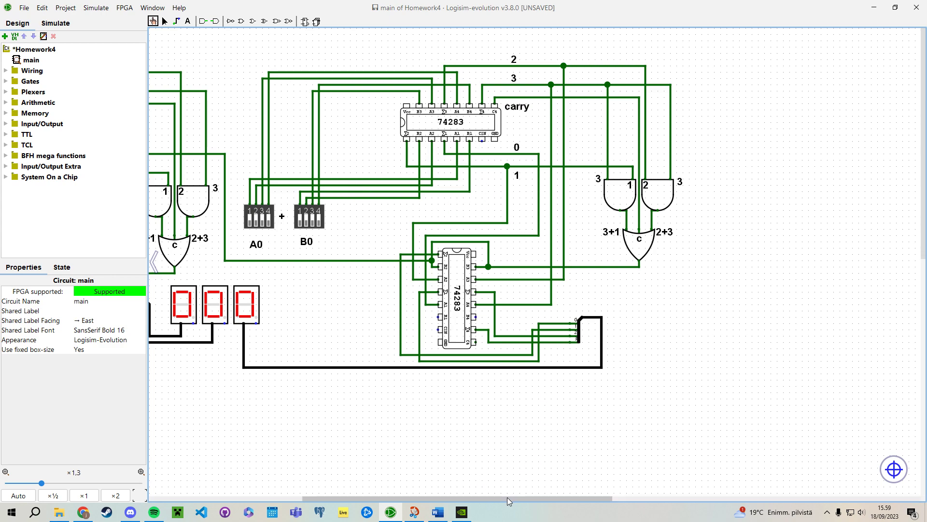
pyautogui.moveTo(507, 497)
pyautogui.mouseDown()
pyautogui.moveTo(354, 495)
pyautogui.moveTo(506, 499)
pyautogui.mouseUp()
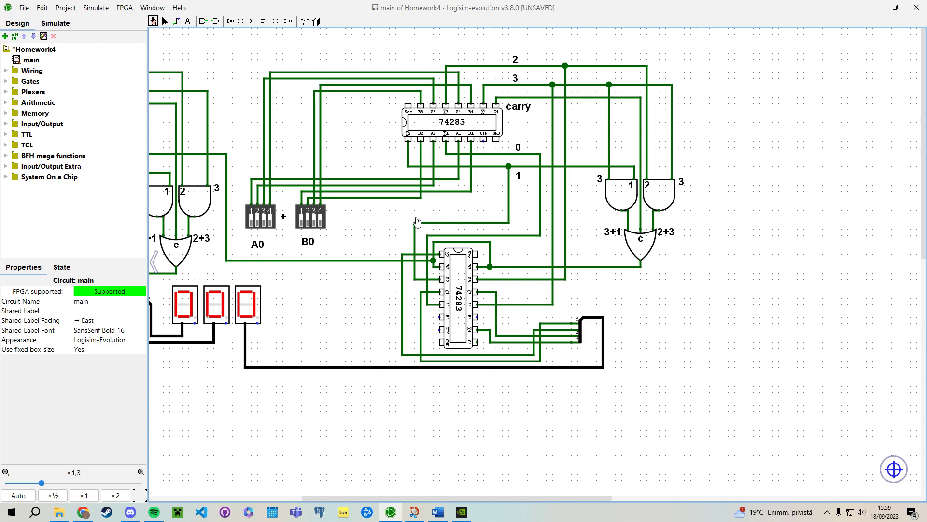
pyautogui.click(319, 227)
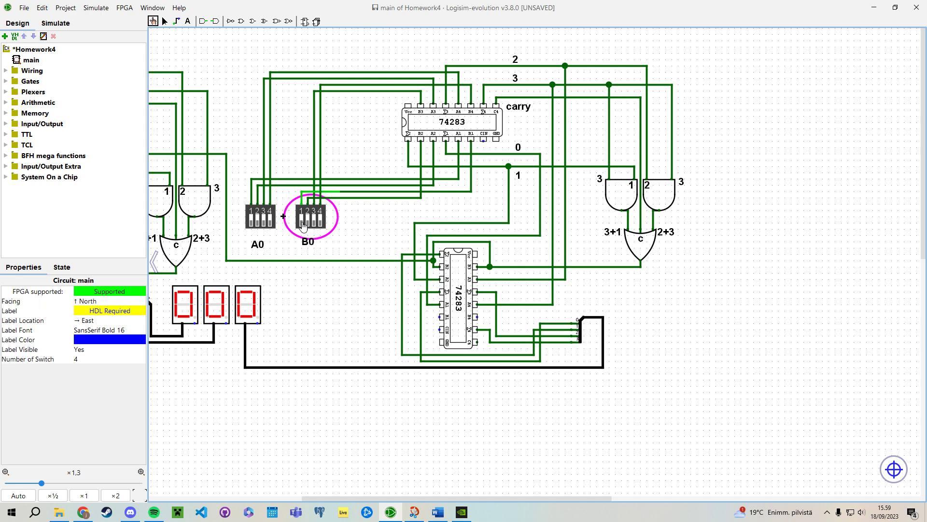
pyautogui.click(321, 225)
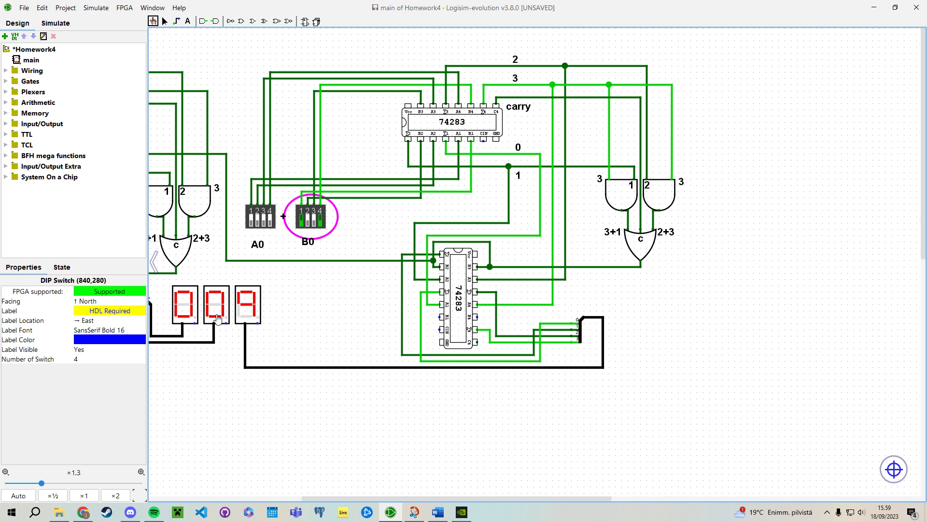
pyautogui.click(269, 223)
pyautogui.click(252, 223)
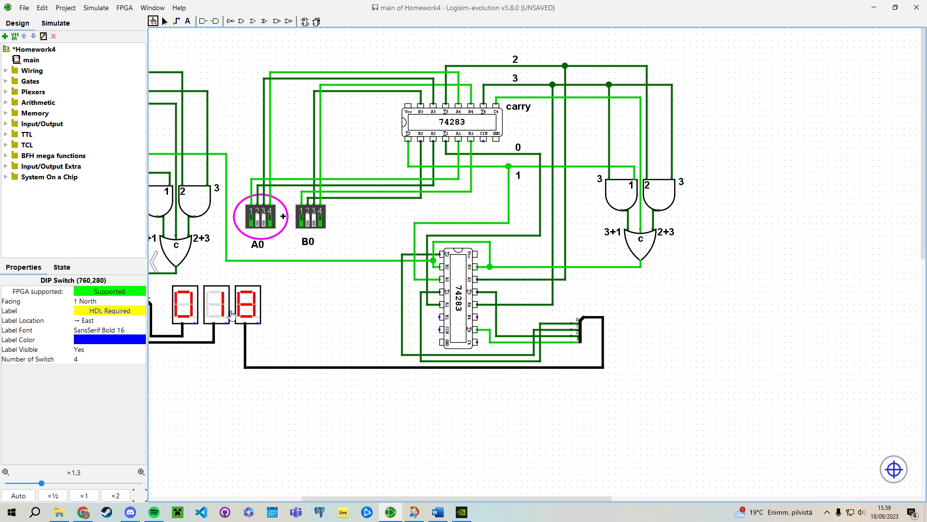
# Step: Turn off all A0 and B0 switches so the displays read 000, and expand the TTL library
pyautogui.click(269, 224)
pyautogui.click(252, 223)
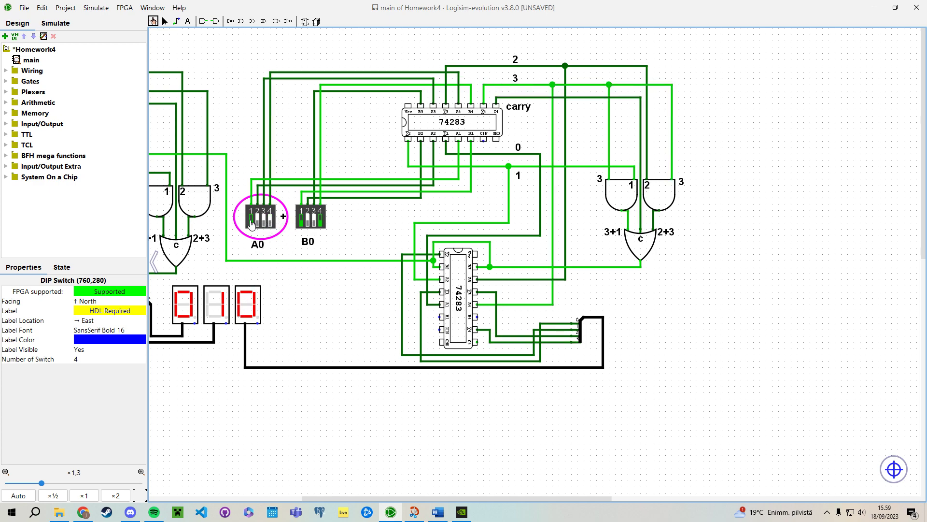
pyautogui.click(302, 224)
pyautogui.click(320, 223)
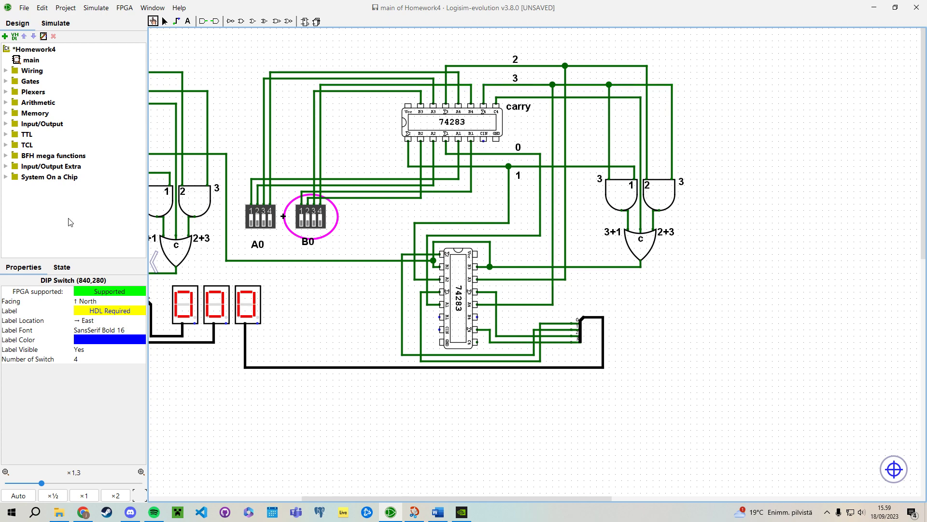
pyautogui.click(11, 135)
pyautogui.scroll(-10, 77, 183)
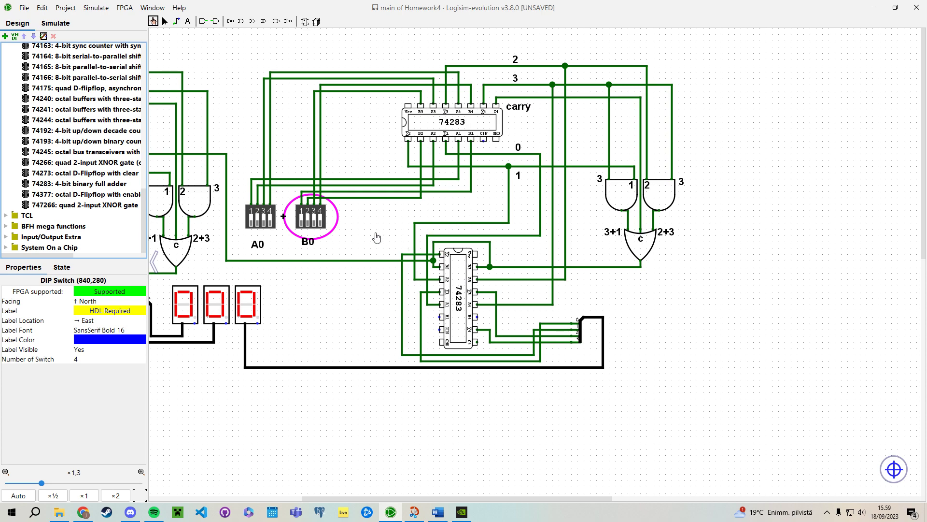
# Step: Expand the Input/Output, Gates and Wiring component folders
pyautogui.scroll(15, 109, 203)
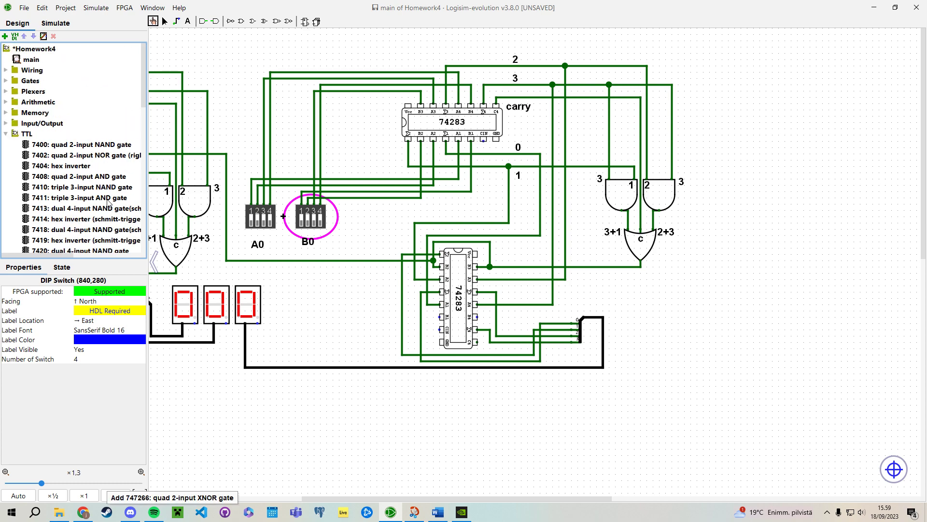
pyautogui.click(164, 22)
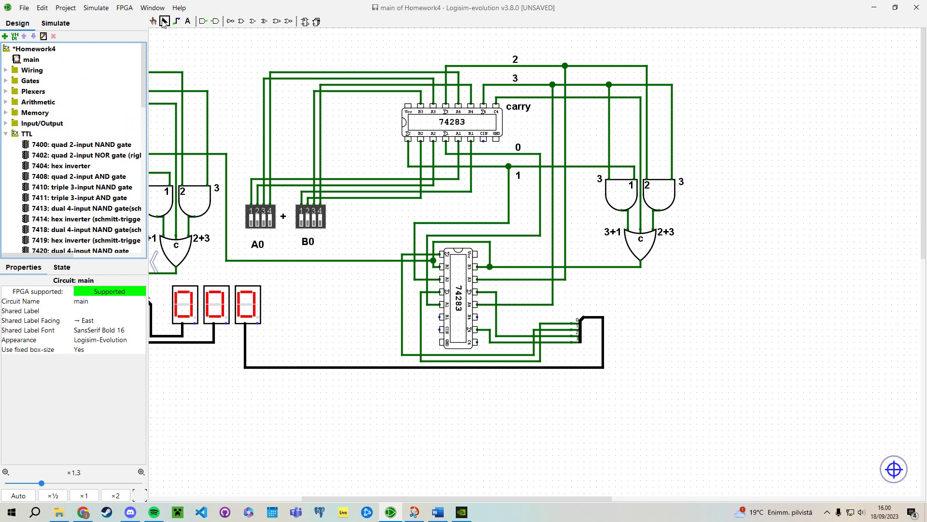
pyautogui.click(6, 123)
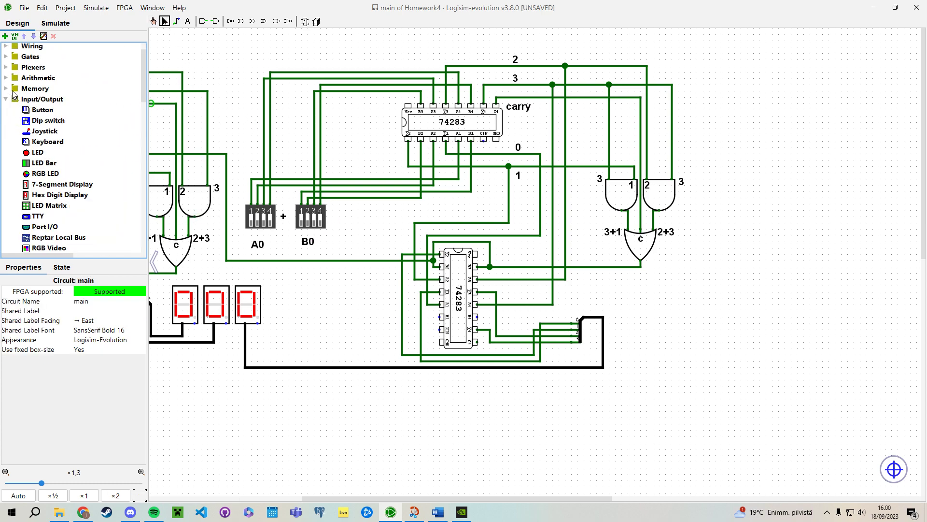
pyautogui.scroll(2, 9, 77)
pyautogui.click(6, 81)
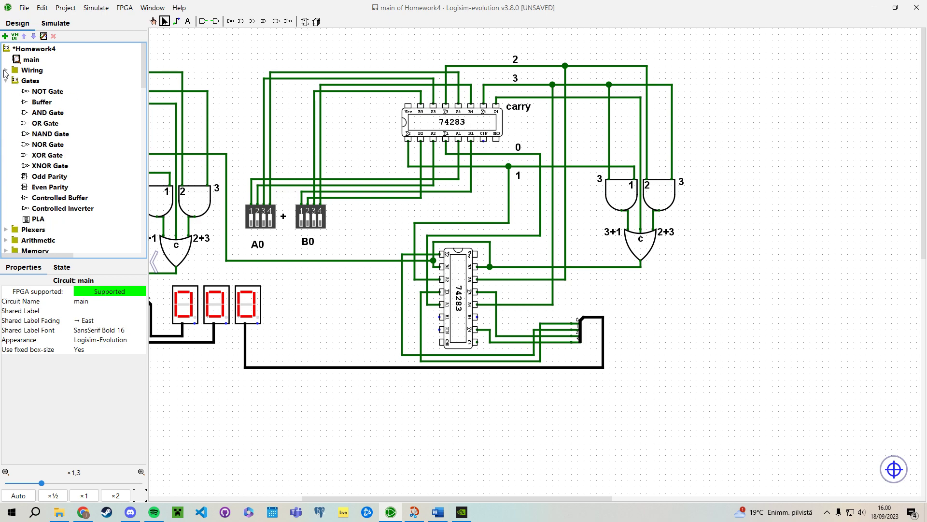
pyautogui.click(6, 72)
# Step: Set the top 74283's Show internal structure to No, then back to Yes, and deselect it
pyautogui.click(452, 126)
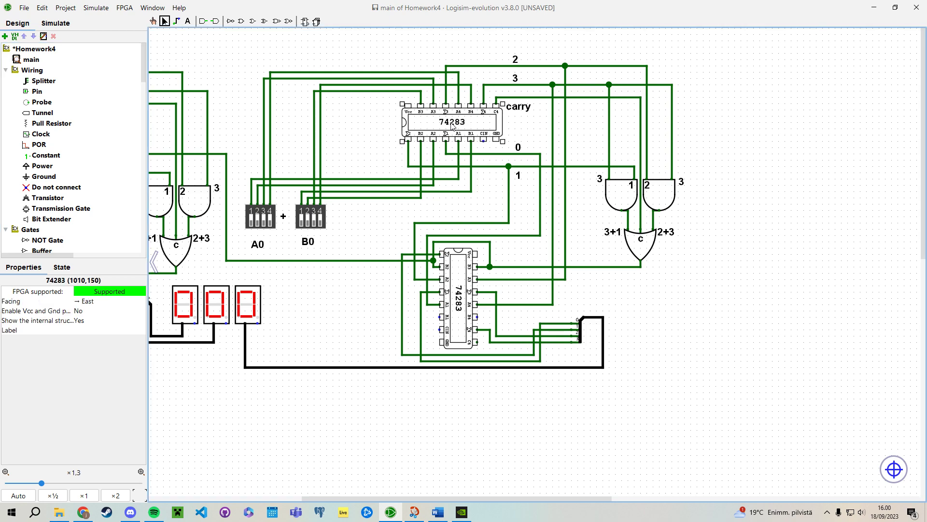
pyautogui.click(87, 320)
pyautogui.click(98, 334)
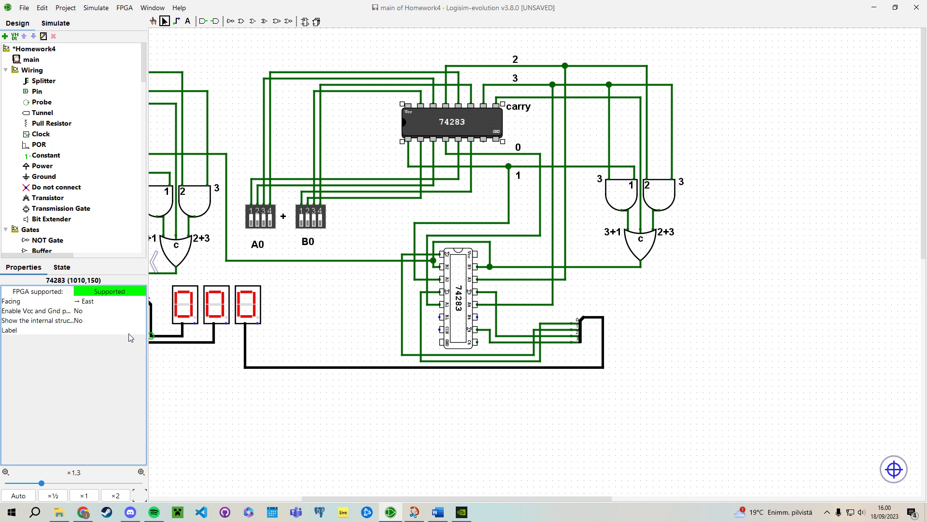
pyautogui.click(106, 320)
pyautogui.click(83, 332)
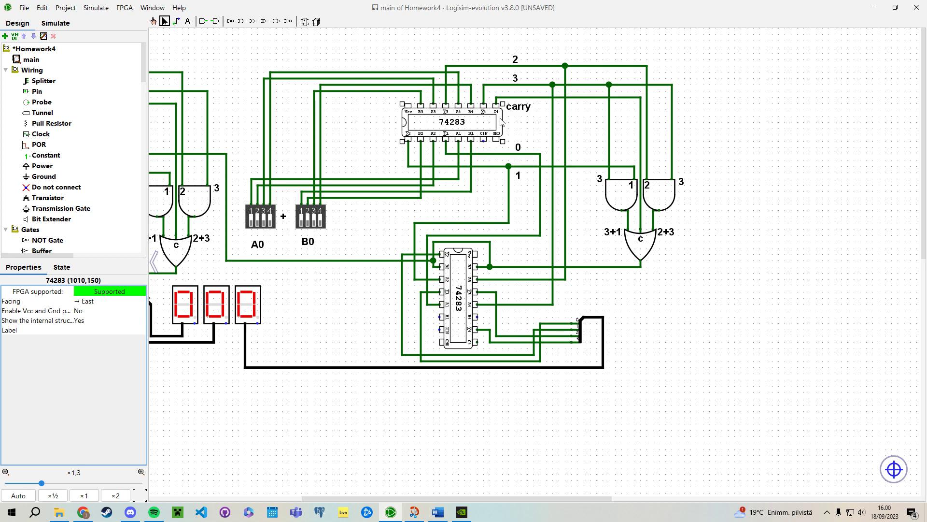
pyautogui.click(367, 133)
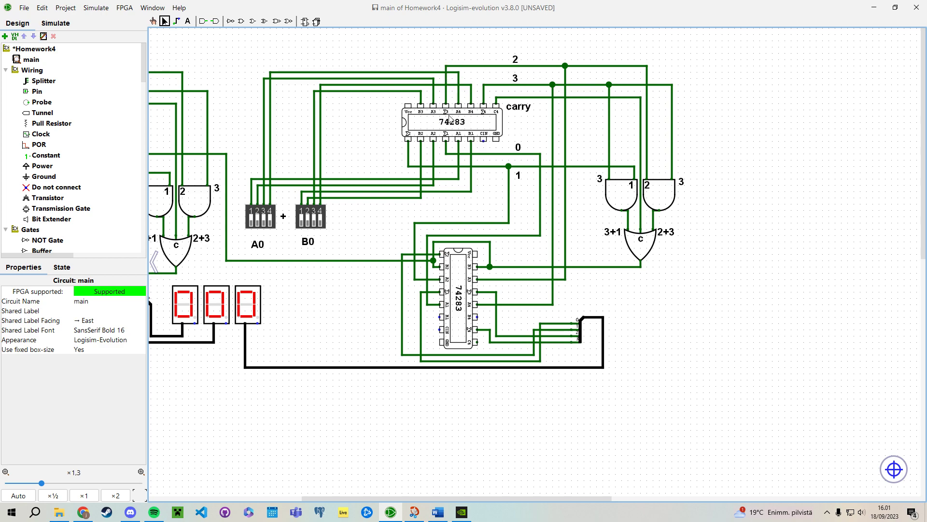
pyautogui.scroll(1, 446, 113)
pyautogui.scroll(1, 741, 210)
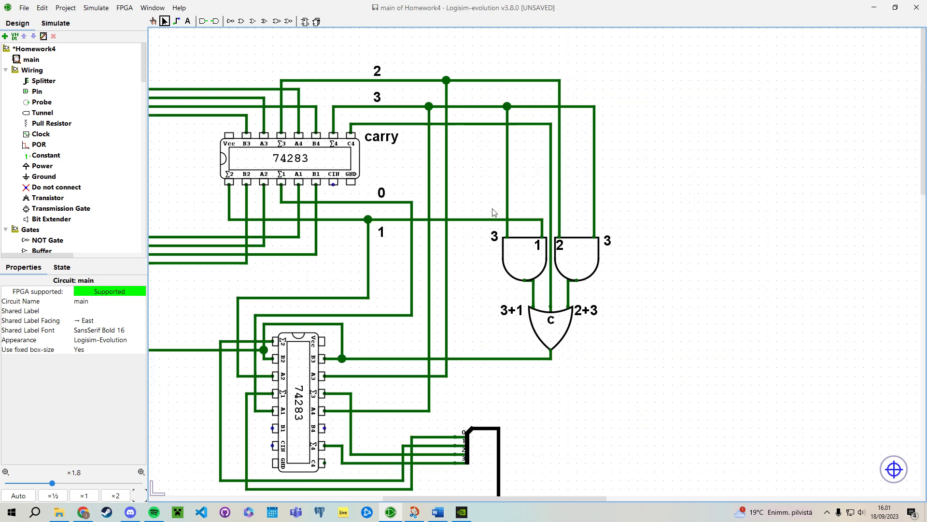
pyautogui.scroll(1, 335, 178)
pyautogui.scroll(1, 479, 185)
pyautogui.scroll(1, 566, 184)
pyautogui.scroll(1, 566, 184)
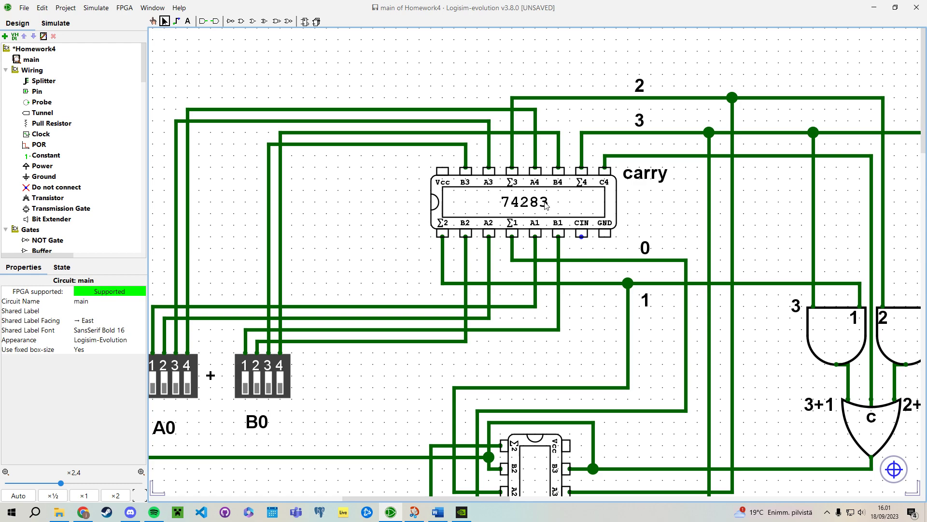
pyautogui.scroll(-5, 546, 205)
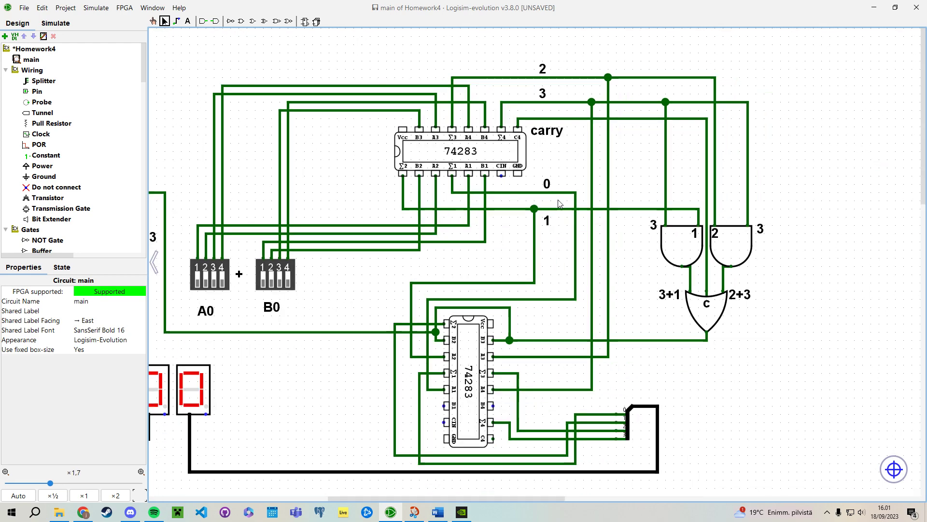
pyautogui.scroll(-1, 559, 203)
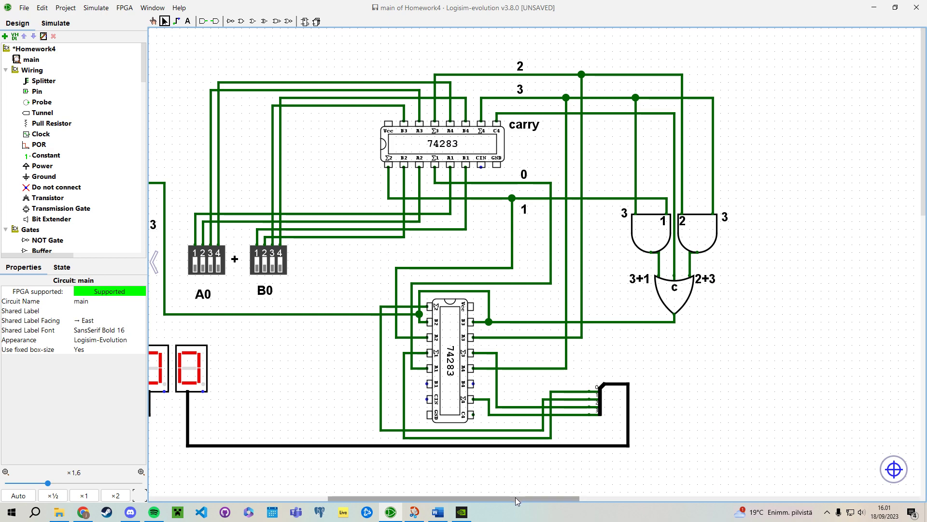
pyautogui.moveTo(515, 497); pyautogui.dragTo(477, 497)
pyautogui.click(153, 21)
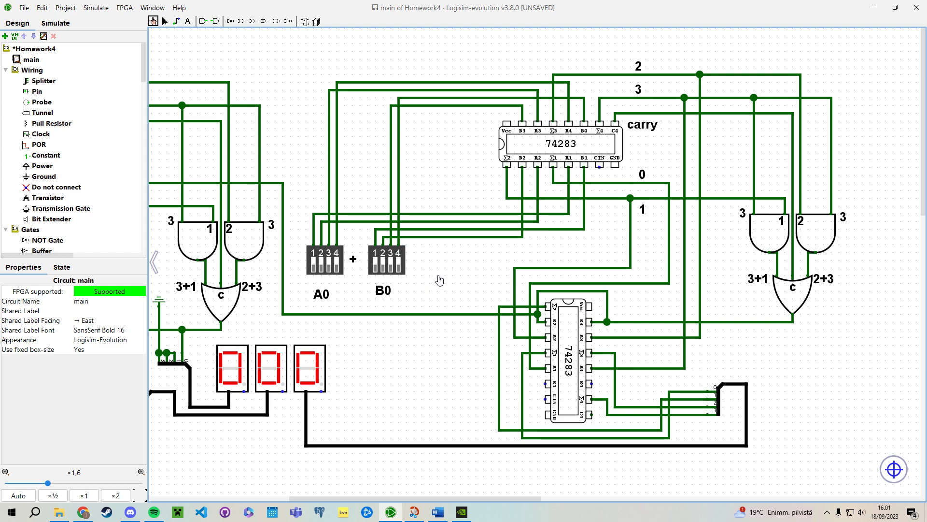
# Step: Set both B0 and A0 to 9 with bits 1 and 4 on
pyautogui.moveTo(489, 499)
pyautogui.mouseDown()
pyautogui.moveTo(512, 497)
pyautogui.moveTo(488, 497)
pyautogui.mouseUp()
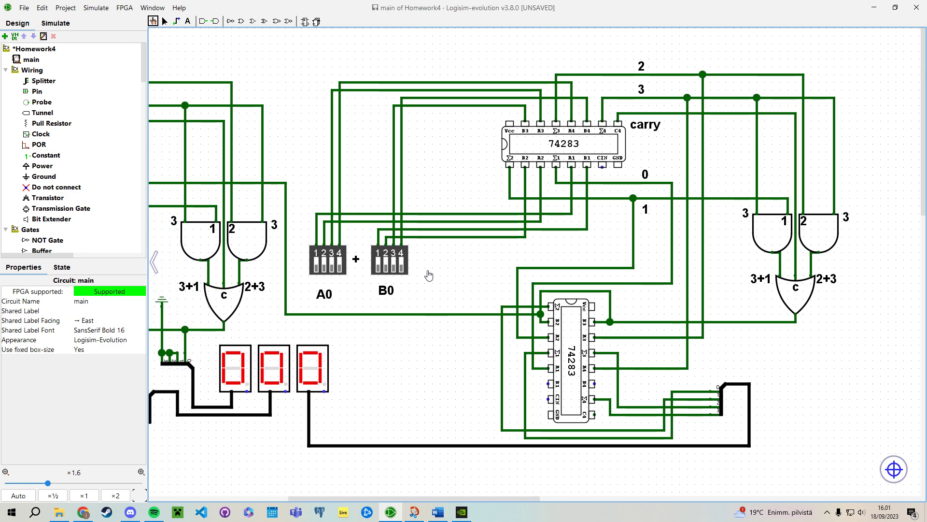
pyautogui.click(401, 266)
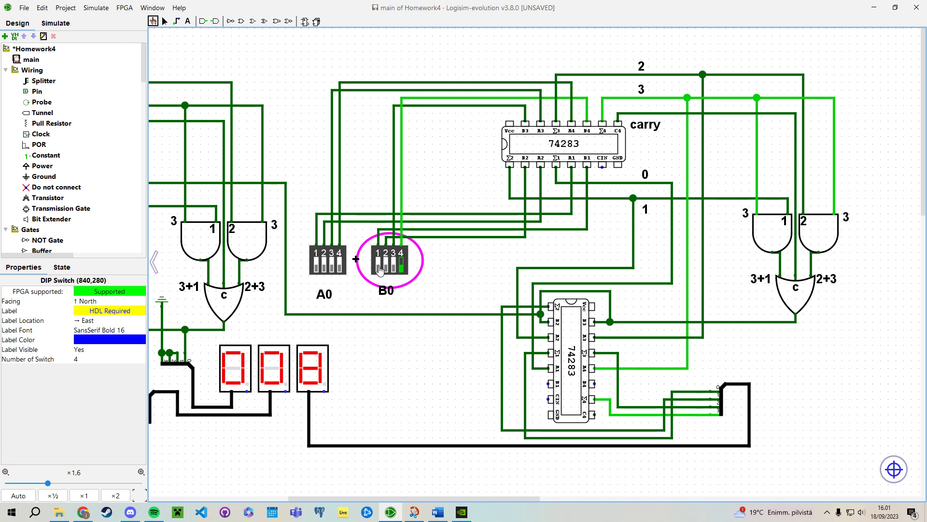
pyautogui.click(378, 266)
pyautogui.click(342, 270)
pyautogui.click(339, 267)
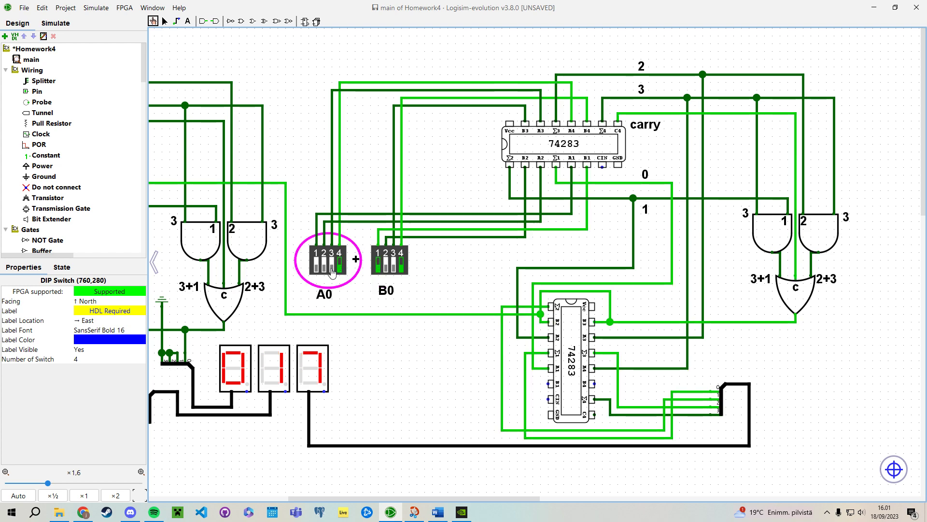
pyautogui.click(316, 267)
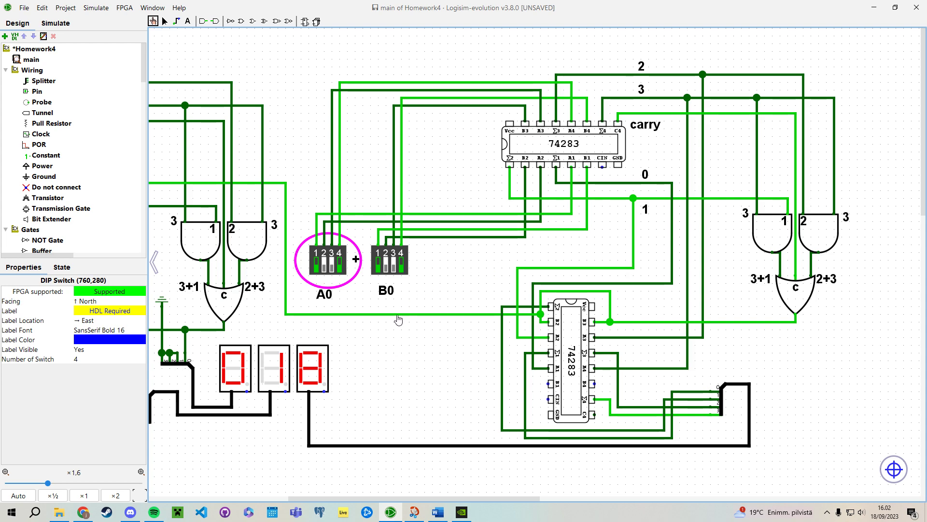
# Step: Turn off bits 1 and 4 on B0 and A0, returning the displays to 000
pyautogui.click(379, 267)
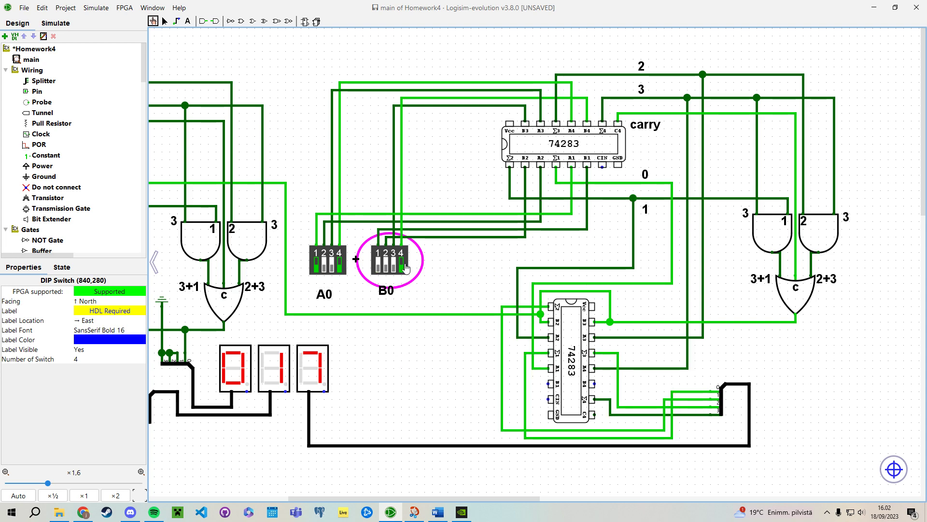
pyautogui.click(402, 265)
pyautogui.click(317, 266)
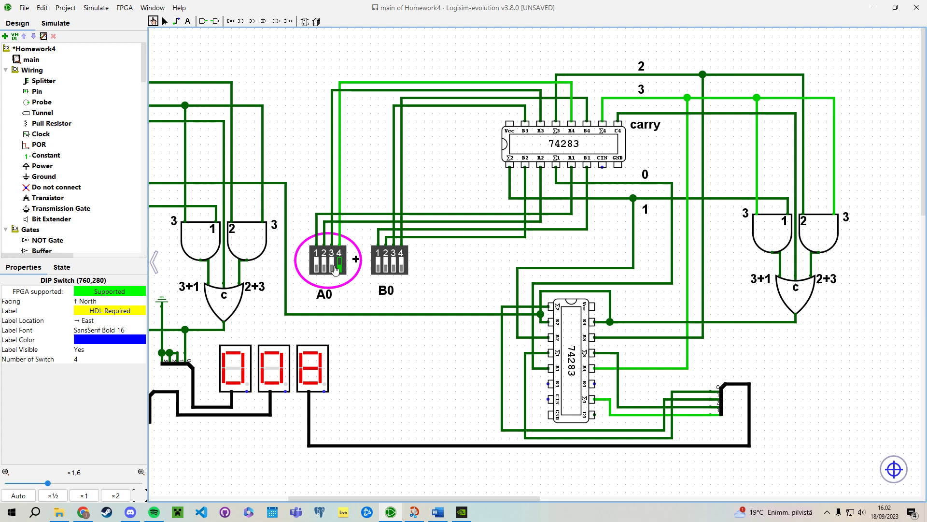
pyautogui.click(337, 267)
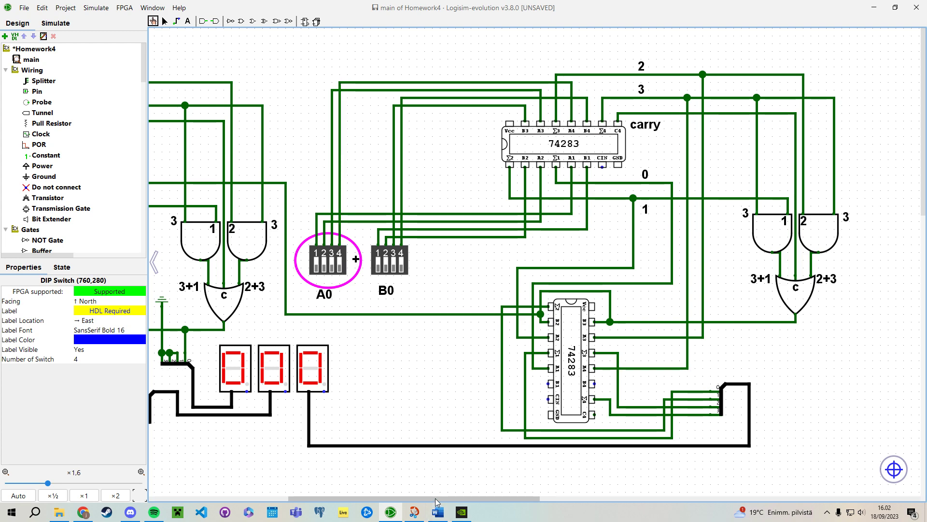
pyautogui.hscroll(1, 436, 502)
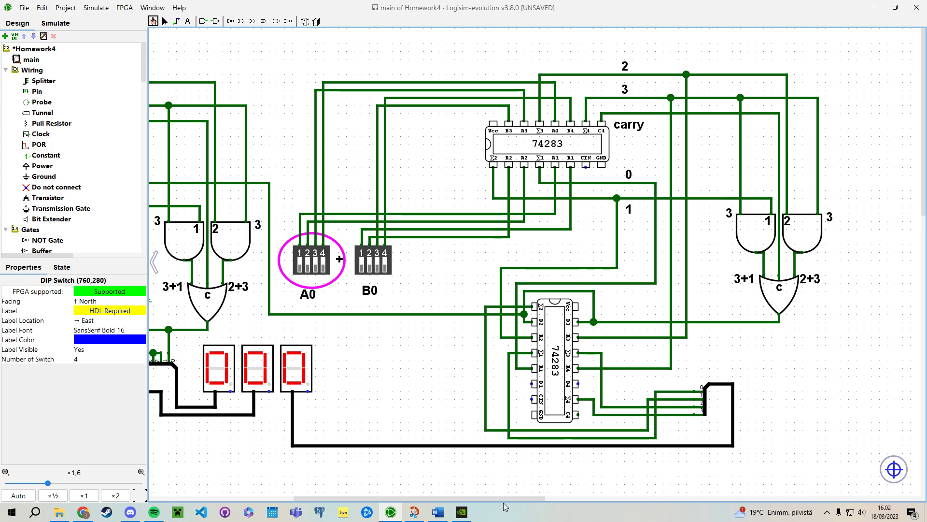
pyautogui.moveTo(507, 498); pyautogui.dragTo(575, 497)
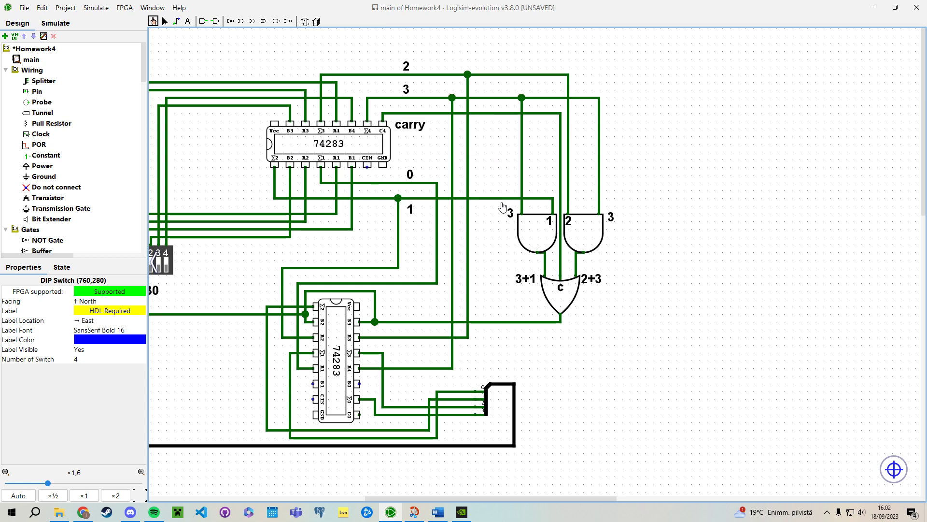
pyautogui.click(165, 22)
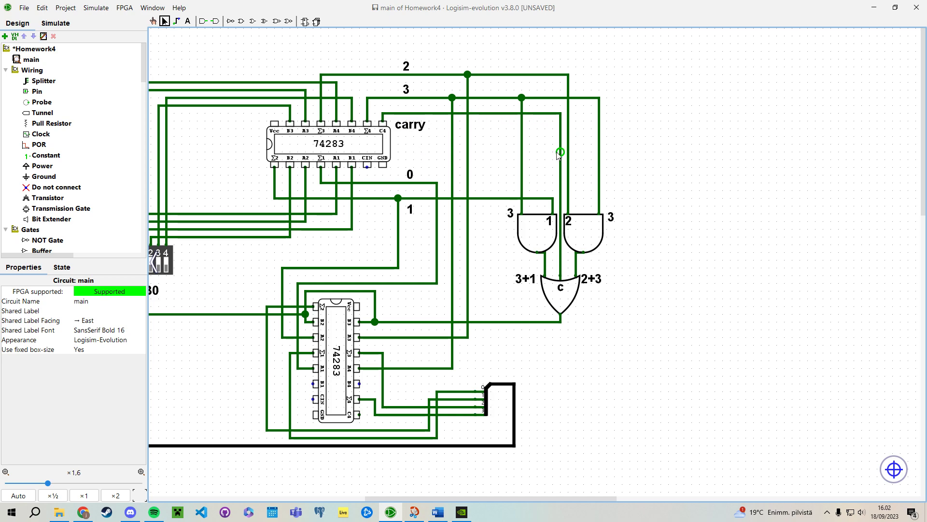
pyautogui.click(533, 236)
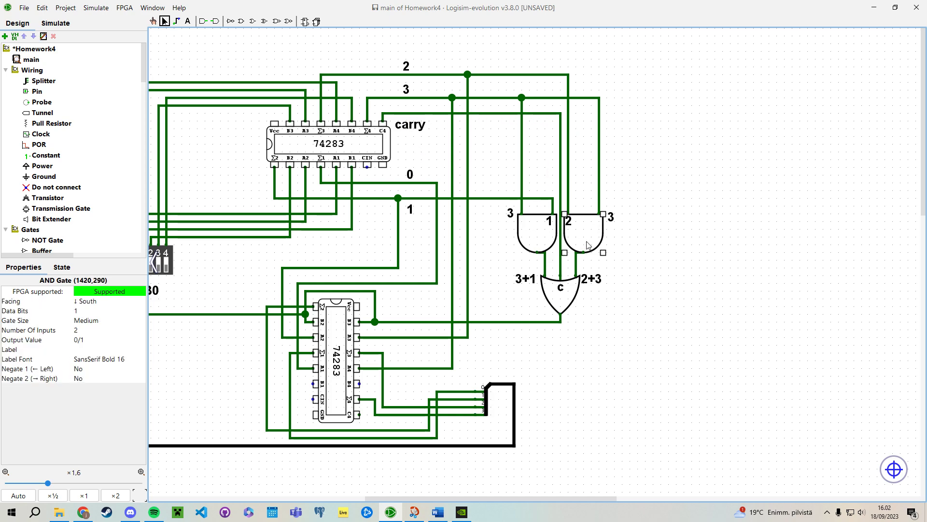
pyautogui.click(554, 296)
pyautogui.click(692, 257)
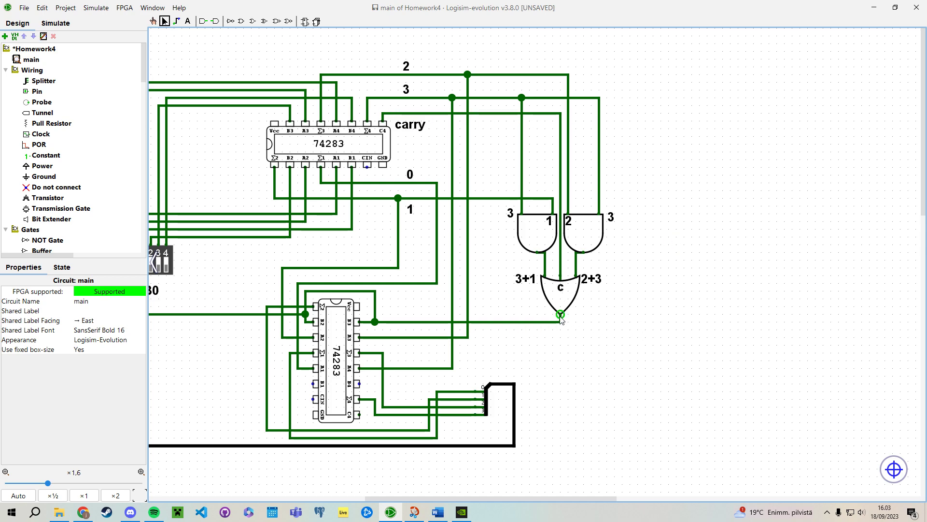
pyautogui.moveTo(480, 496); pyautogui.dragTo(455, 453)
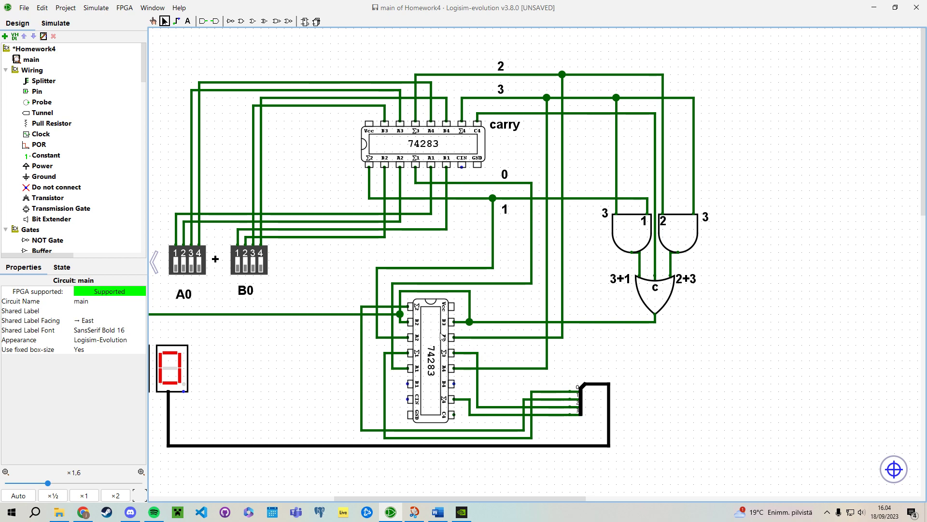
pyautogui.click(581, 406)
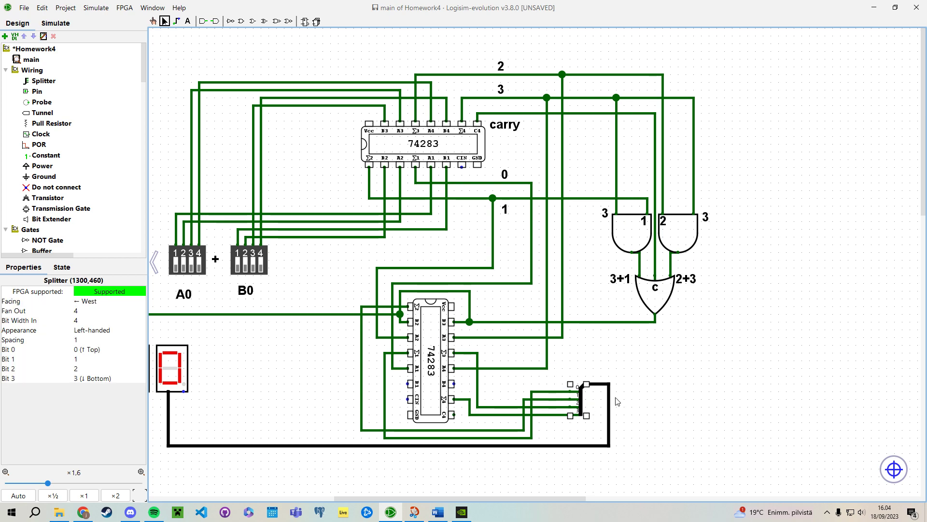
pyautogui.click(689, 397)
pyautogui.moveTo(410, 497); pyautogui.dragTo(355, 362)
pyautogui.click(355, 361)
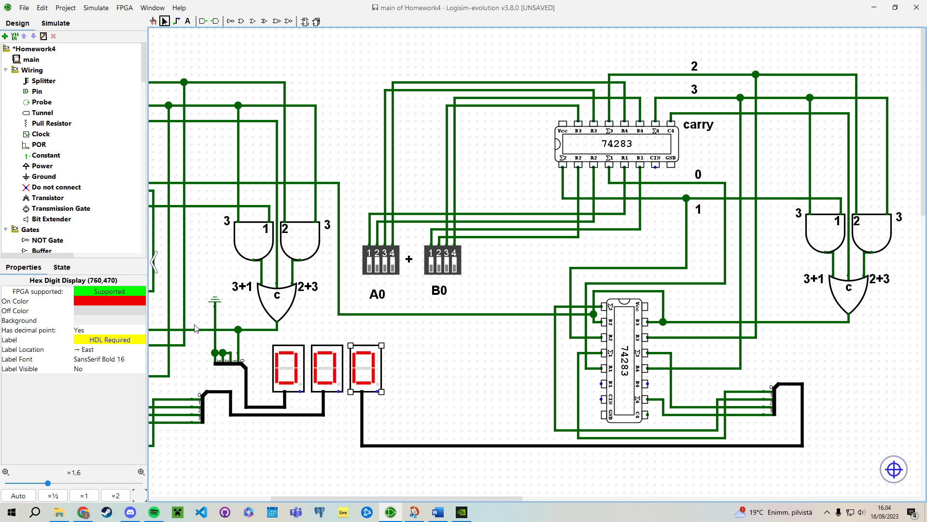
pyautogui.moveTo(417, 497); pyautogui.dragTo(427, 496)
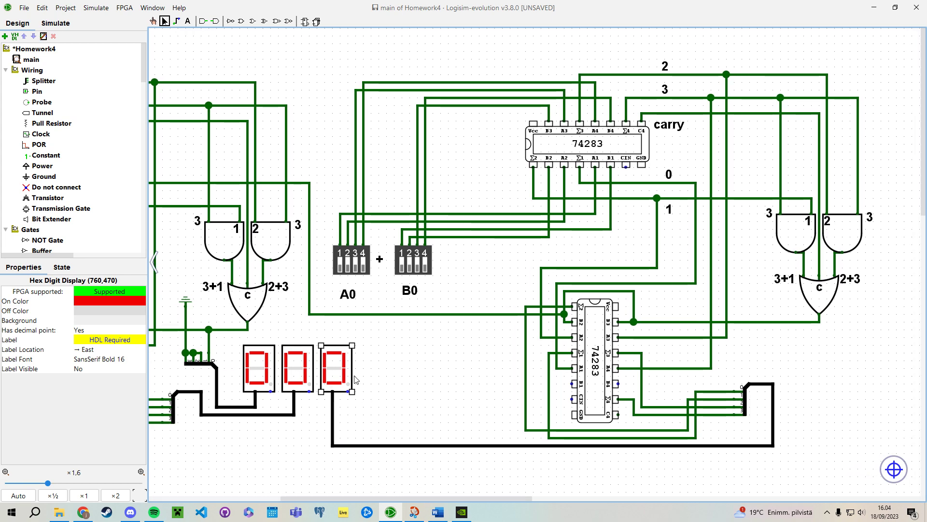
pyautogui.click(406, 382)
pyautogui.moveTo(418, 497); pyautogui.dragTo(447, 497)
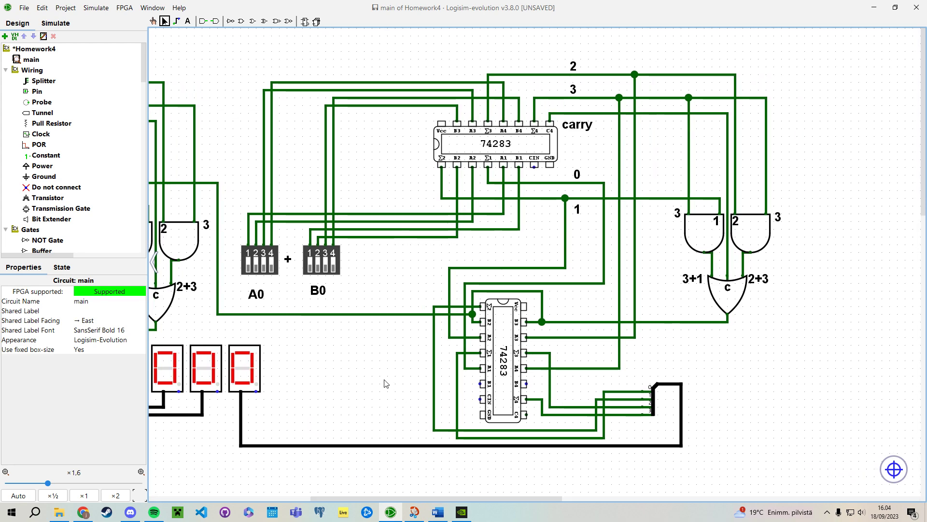
pyautogui.click(654, 401)
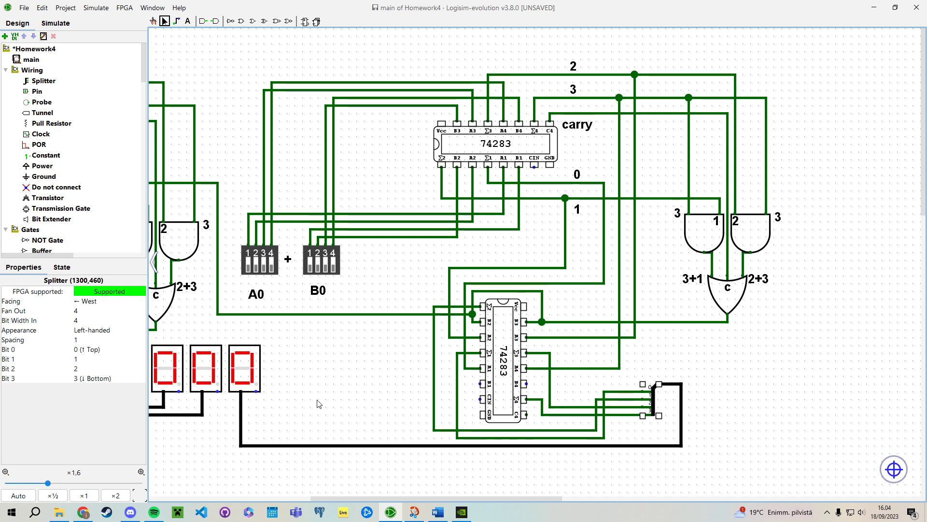
pyautogui.click(381, 387)
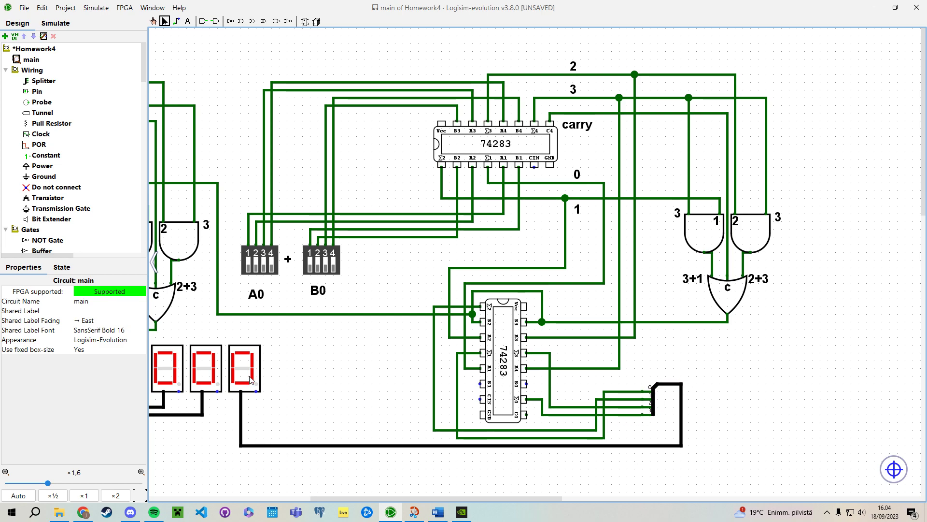
pyautogui.moveTo(497, 500); pyautogui.dragTo(510, 497)
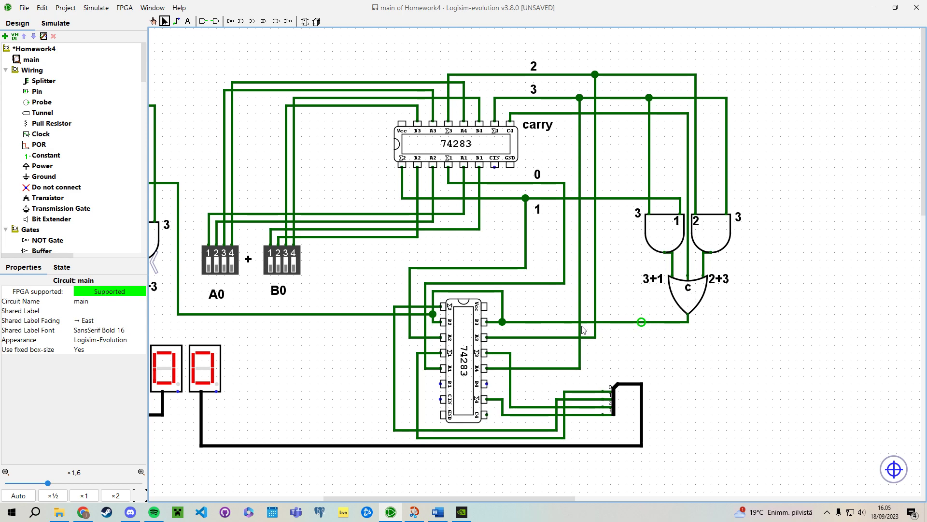
# Step: Bring the second adder stage into view and select its upper 74283 chip
pyautogui.moveTo(507, 498); pyautogui.dragTo(343, 491)
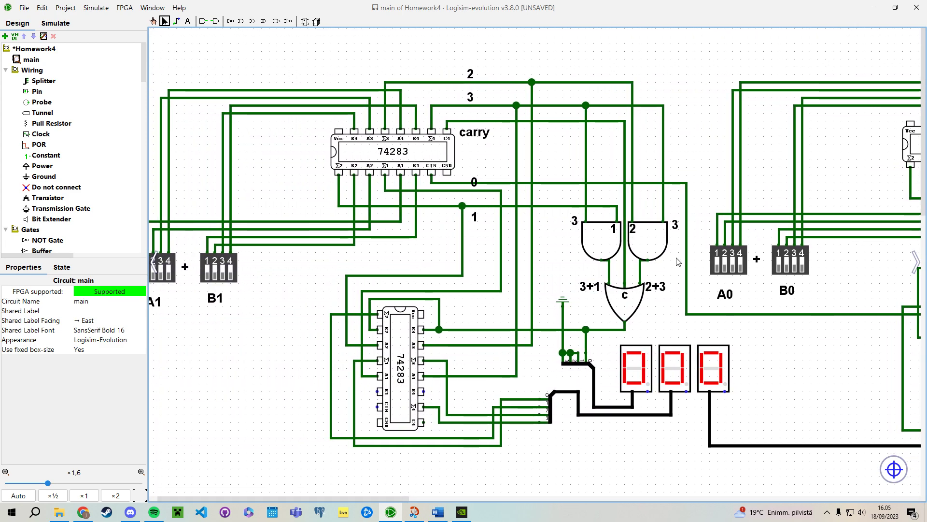
pyautogui.click(414, 159)
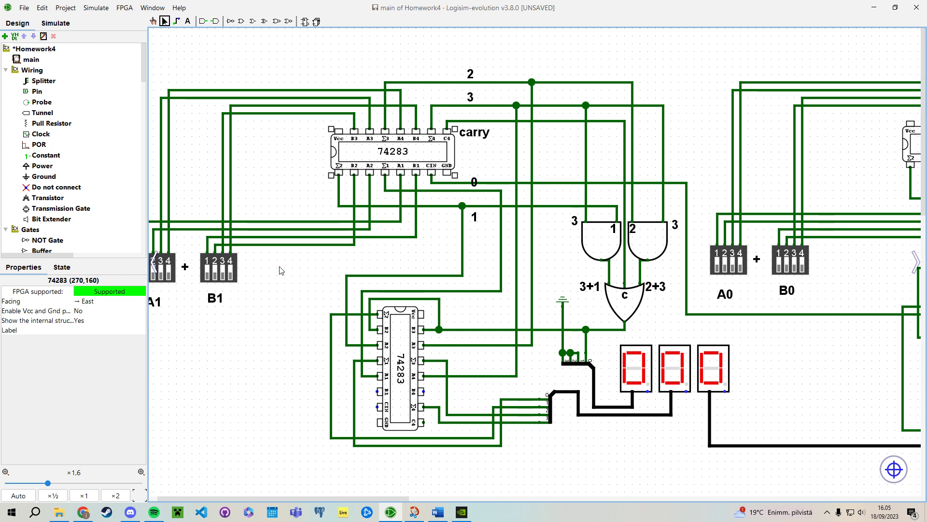
pyautogui.scroll(-9, 108, 230)
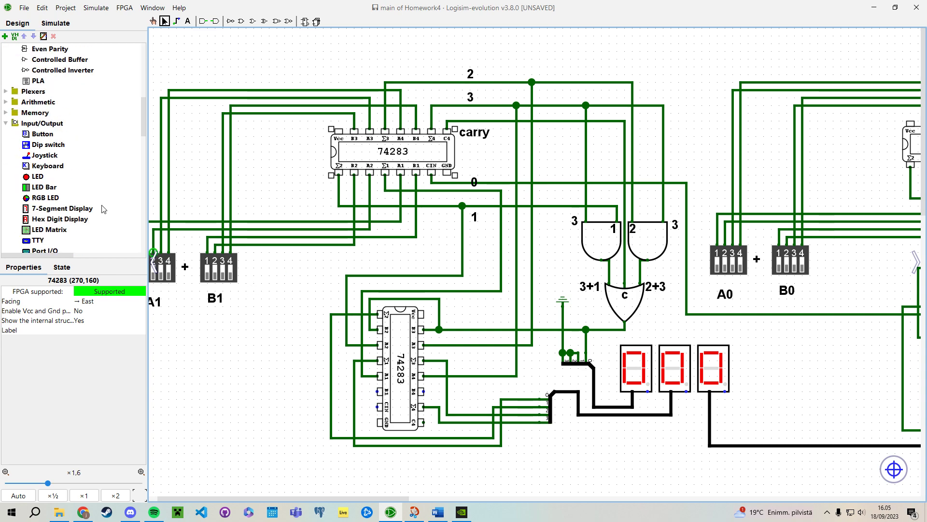
pyautogui.scroll(6, 79, 187)
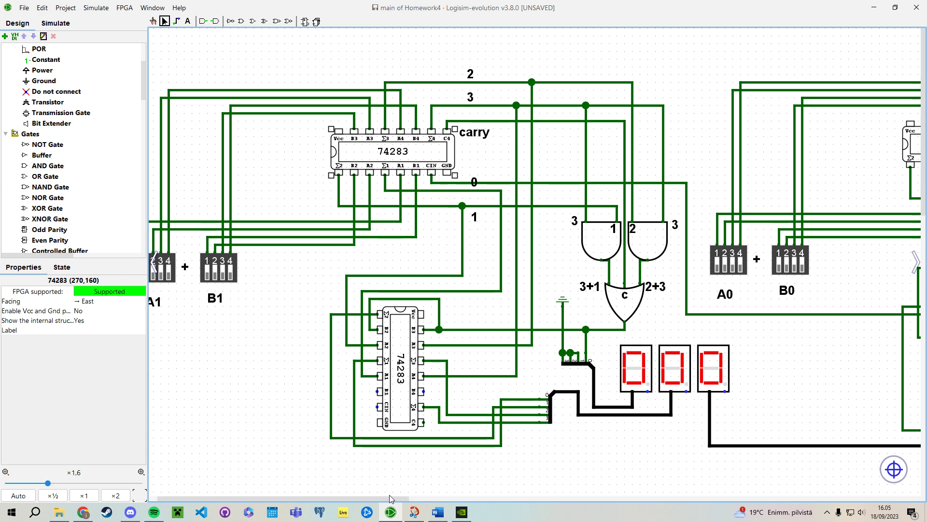
pyautogui.moveTo(391, 499); pyautogui.dragTo(400, 498)
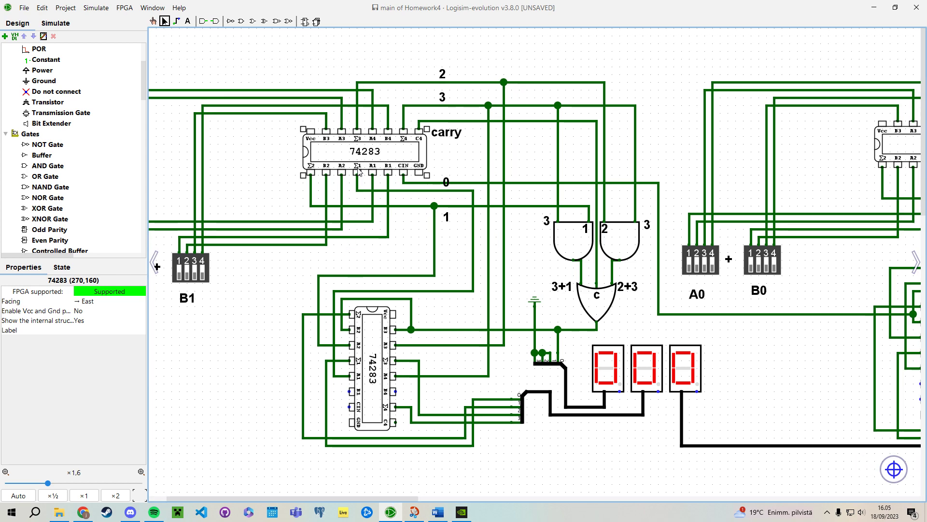
# Step: Turn A0 switches 4 and 2 on, then turn every A0 switch off again
pyautogui.click(154, 23)
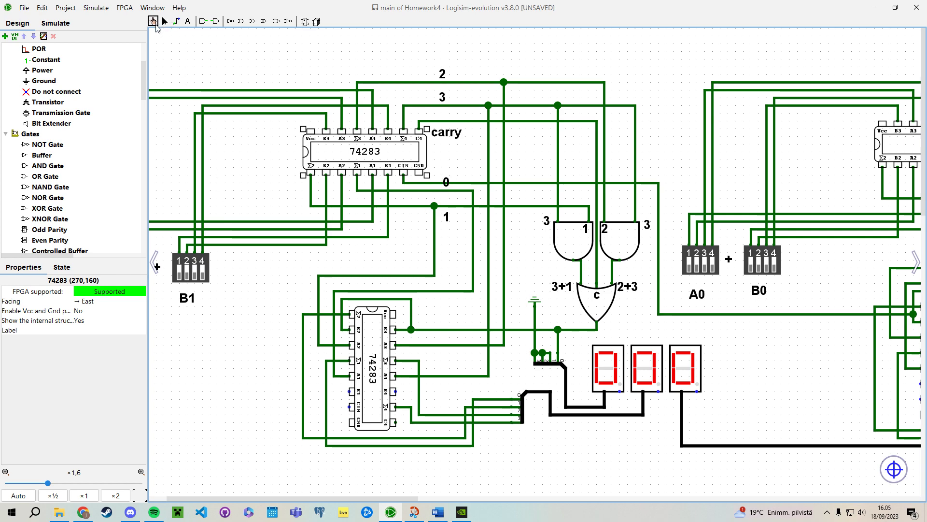
pyautogui.click(712, 265)
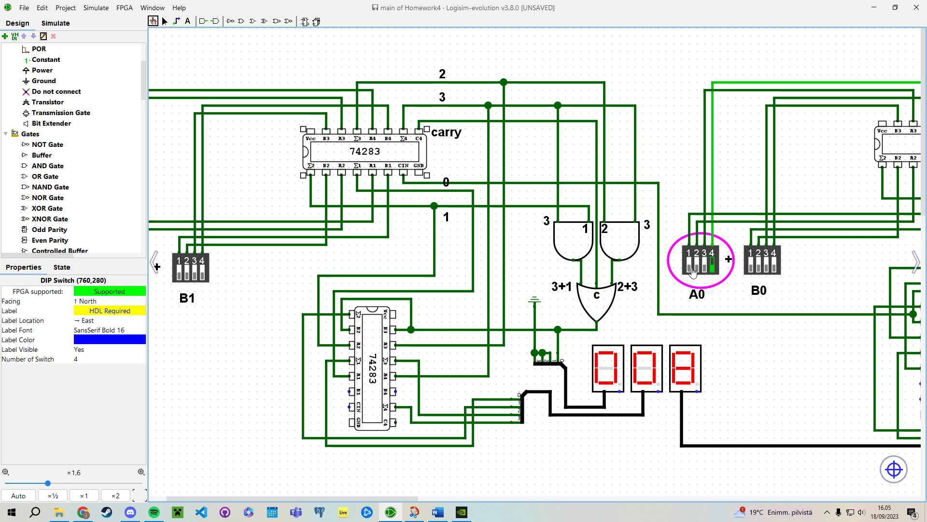
pyautogui.click(696, 268)
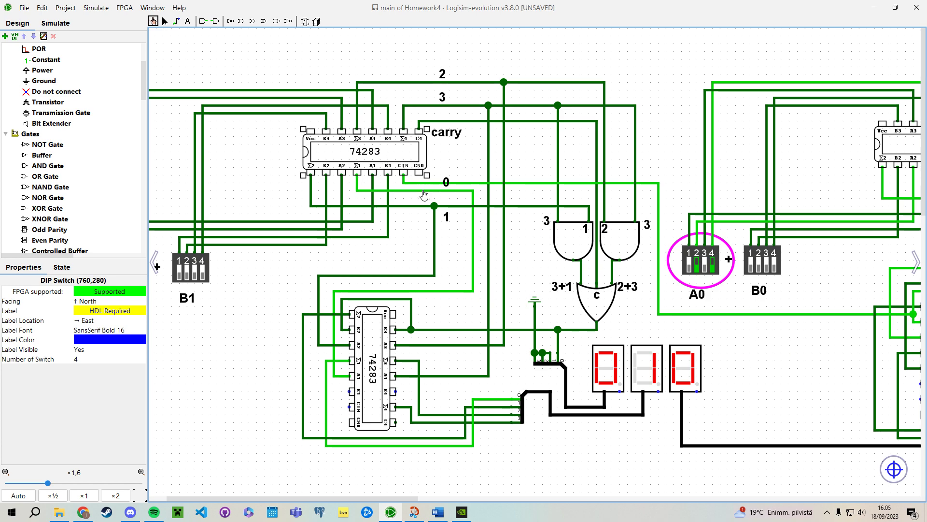
pyautogui.moveTo(418, 499); pyautogui.dragTo(399, 500)
pyautogui.click(711, 267)
pyautogui.click(728, 270)
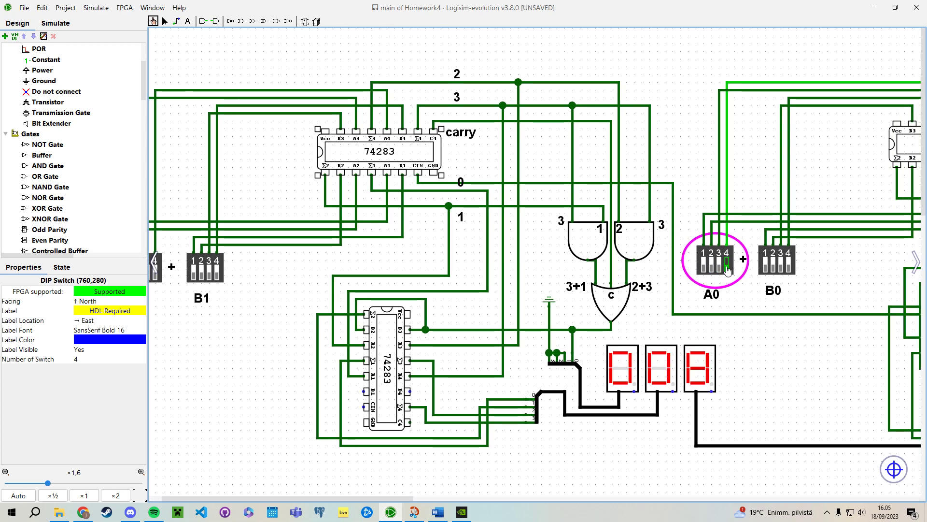
pyautogui.click(728, 270)
# Step: Scroll across both adder stages and the displays to confirm they read 000
pyautogui.moveTo(389, 499); pyautogui.dragTo(531, 498)
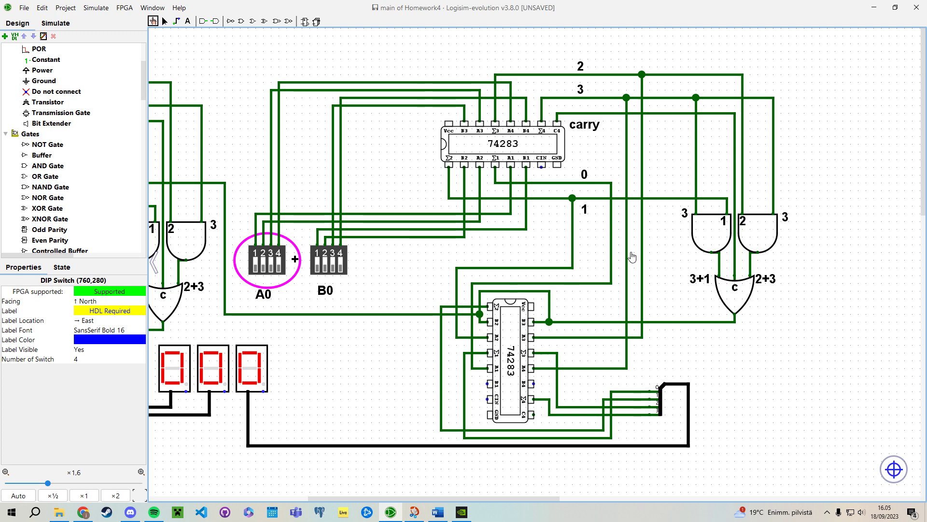
pyautogui.moveTo(384, 498); pyautogui.dragTo(237, 498)
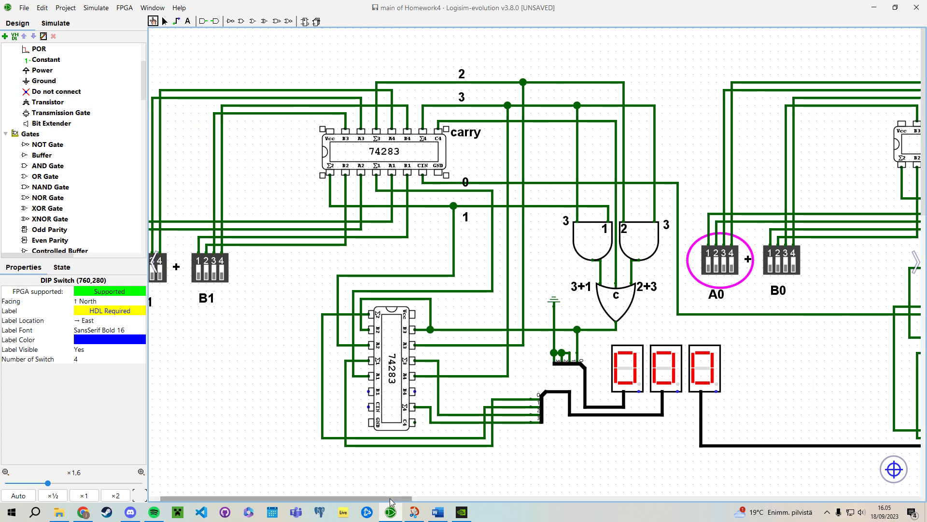
pyautogui.moveTo(391, 503); pyautogui.dragTo(380, 503)
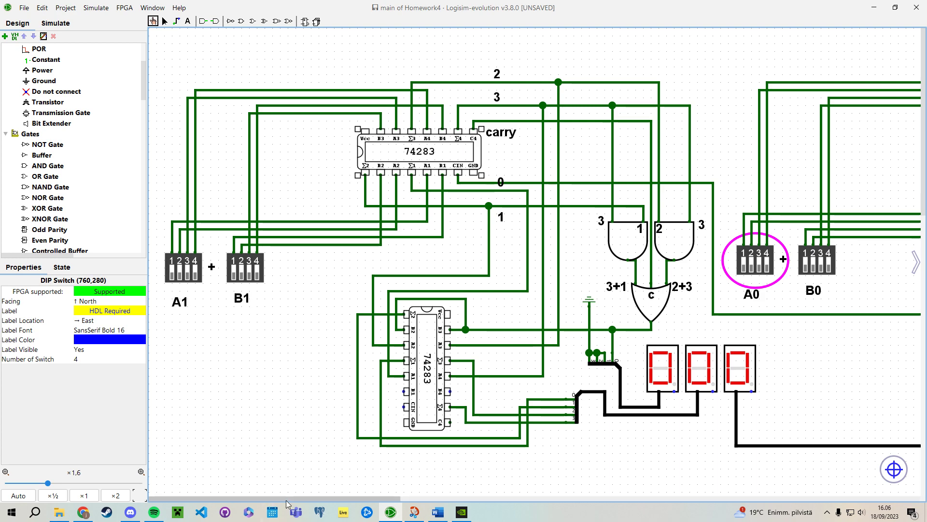
pyautogui.moveTo(284, 499); pyautogui.dragTo(327, 500)
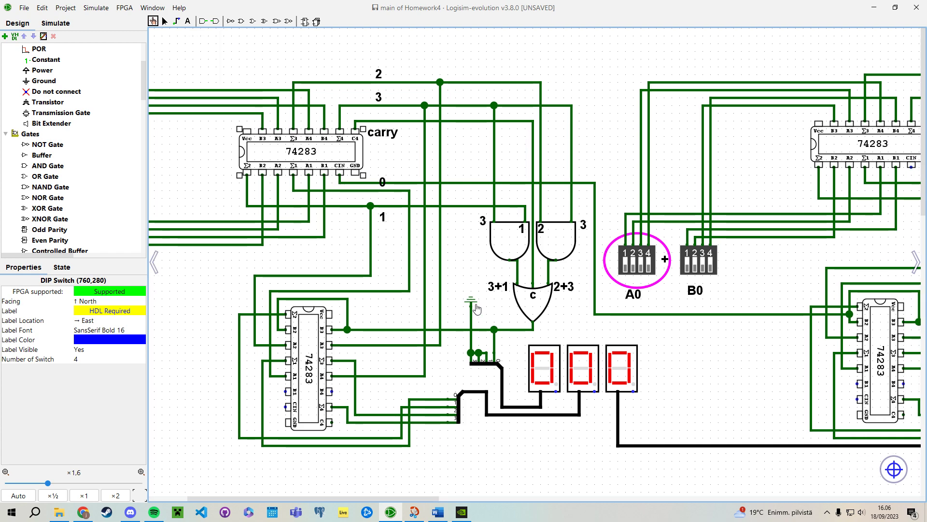
pyautogui.click(164, 22)
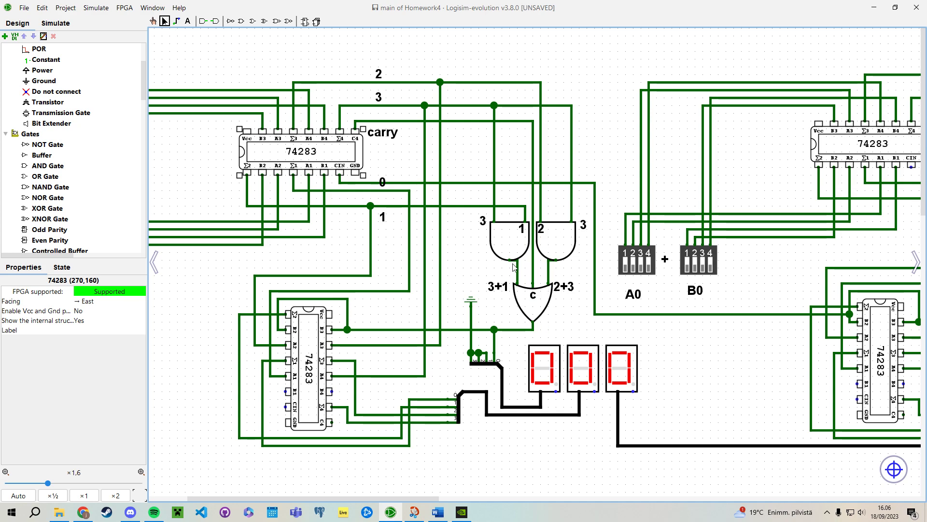
pyautogui.click(534, 311)
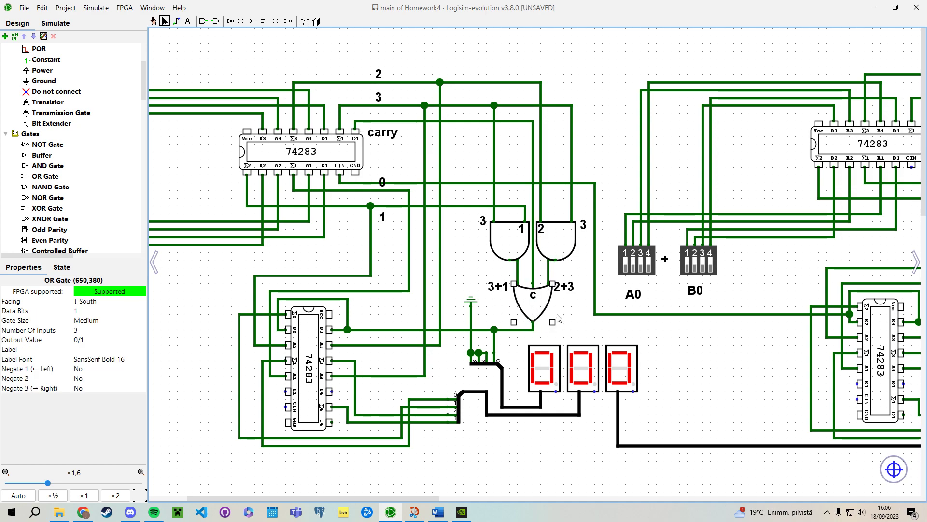
pyautogui.click(527, 335)
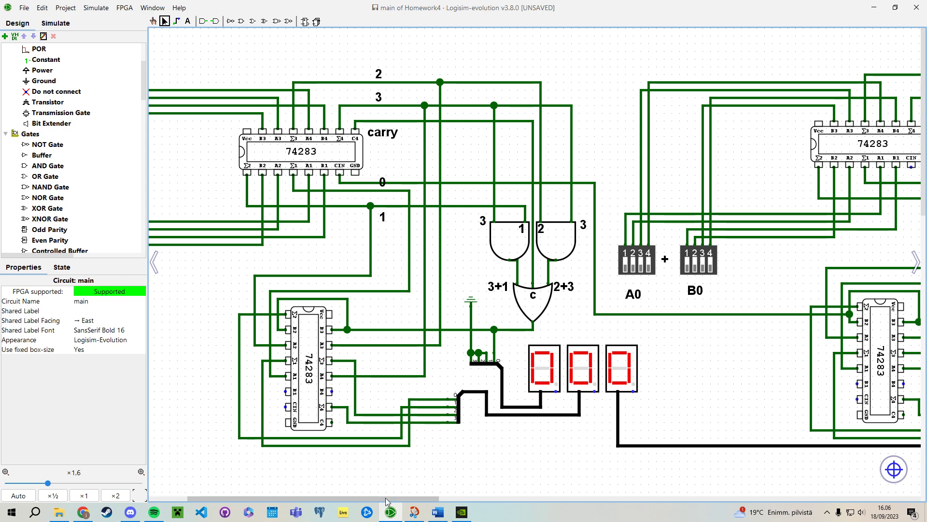
pyautogui.moveTo(386, 501); pyautogui.dragTo(458, 500)
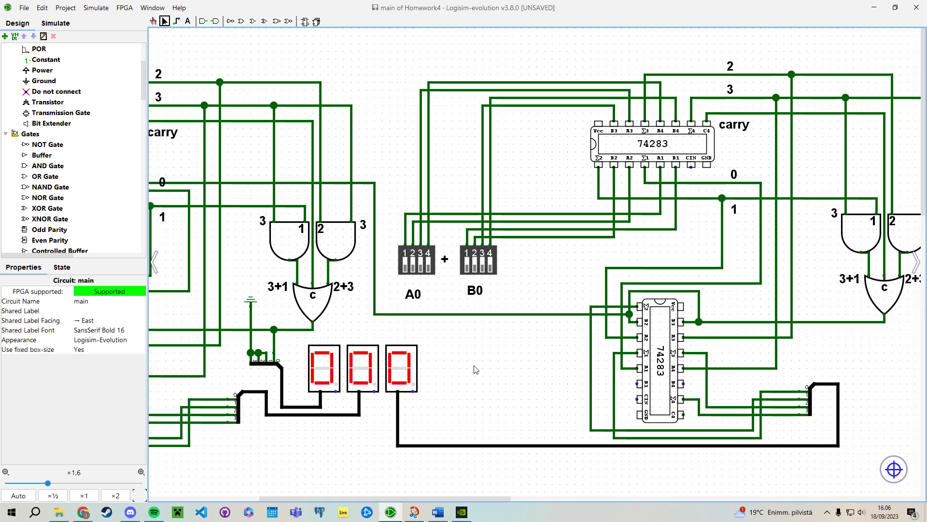
pyautogui.scroll(-5, 475, 369)
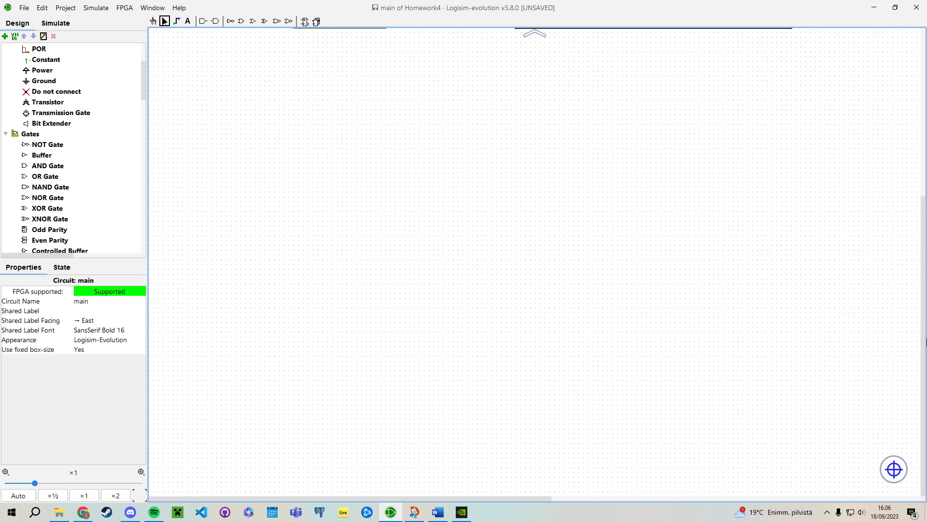
pyautogui.moveTo(924, 315); pyautogui.dragTo(924, 149)
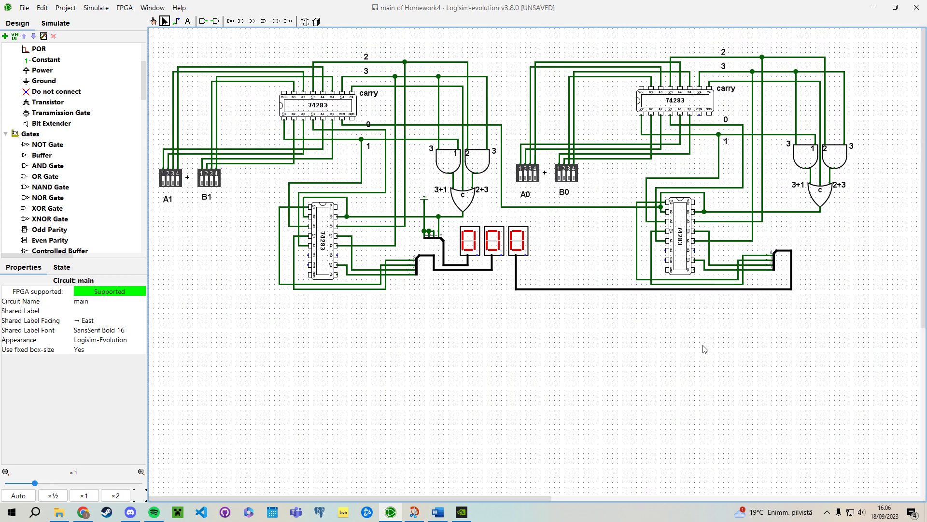
pyautogui.scroll(3, 103, 203)
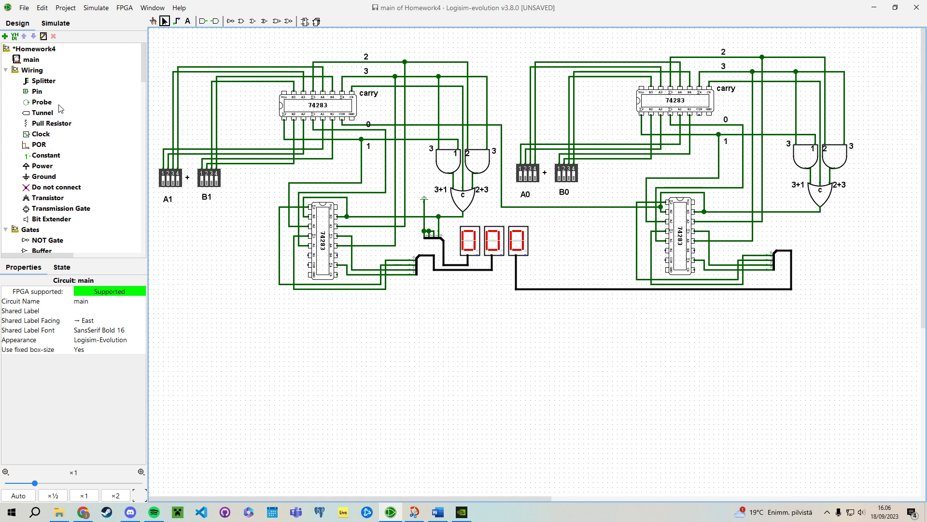
pyautogui.click(45, 82)
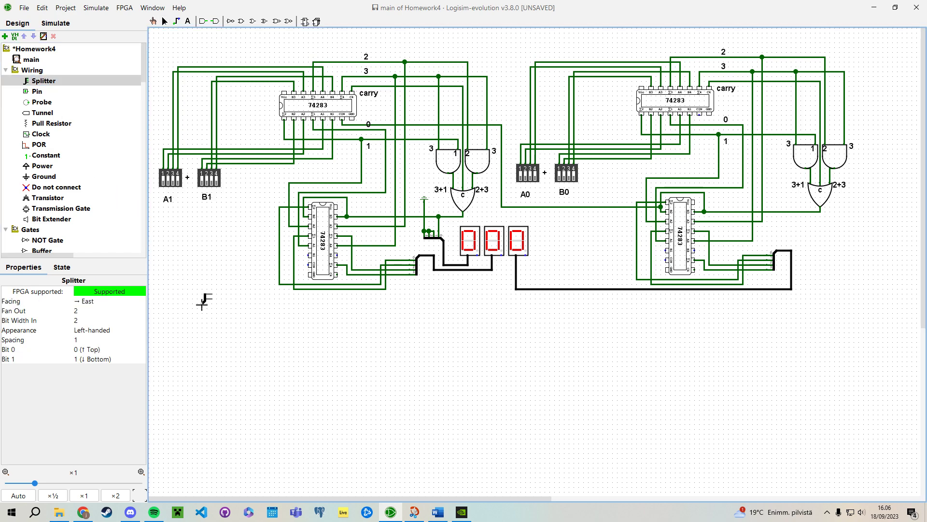
pyautogui.click(299, 362)
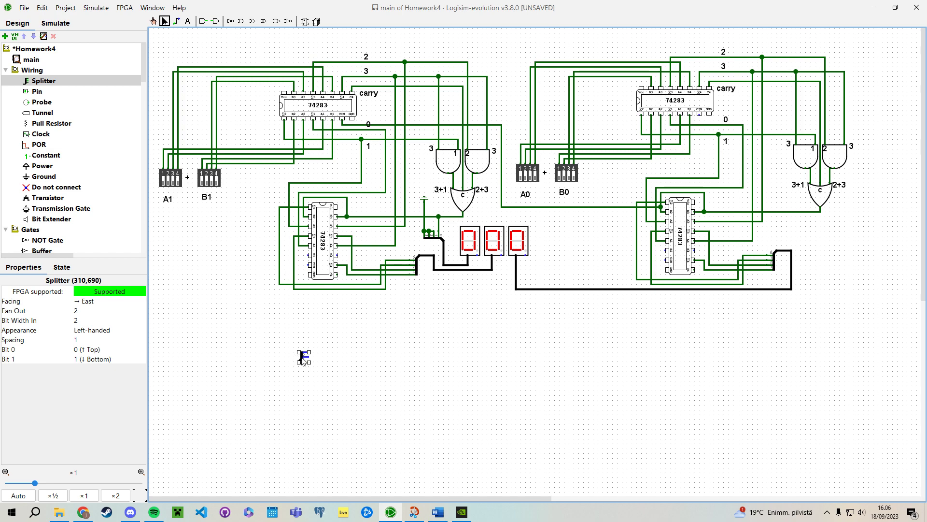
pyautogui.moveTo(303, 360); pyautogui.dragTo(354, 358)
pyautogui.click(353, 360)
pyautogui.click(102, 314)
pyautogui.press('BackSpace')
pyautogui.write('4')
pyautogui.press('Return')
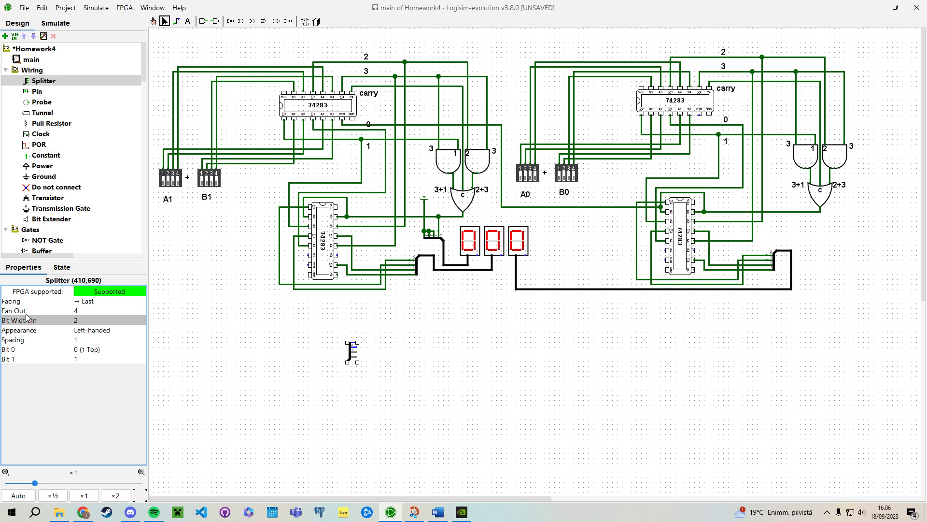
pyautogui.moveTo(352, 351); pyautogui.dragTo(396, 357)
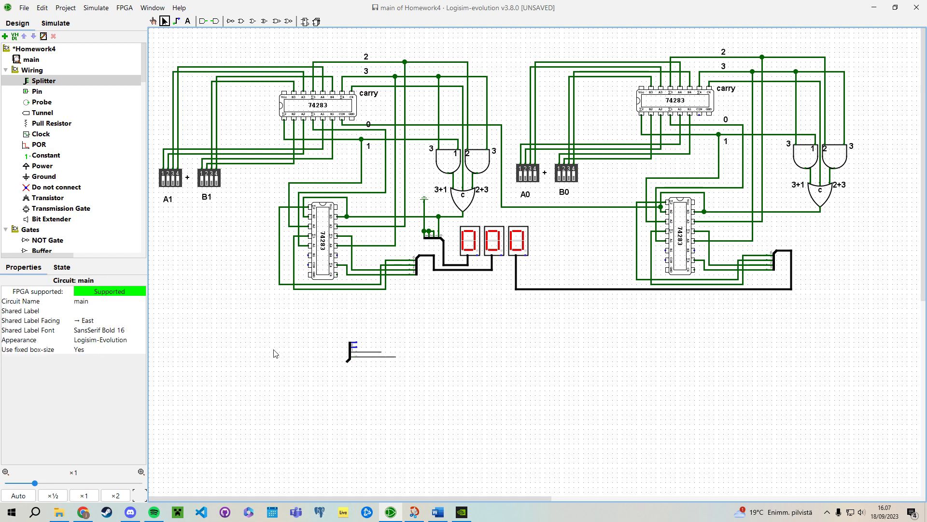
pyautogui.click(349, 353)
pyautogui.click(75, 320)
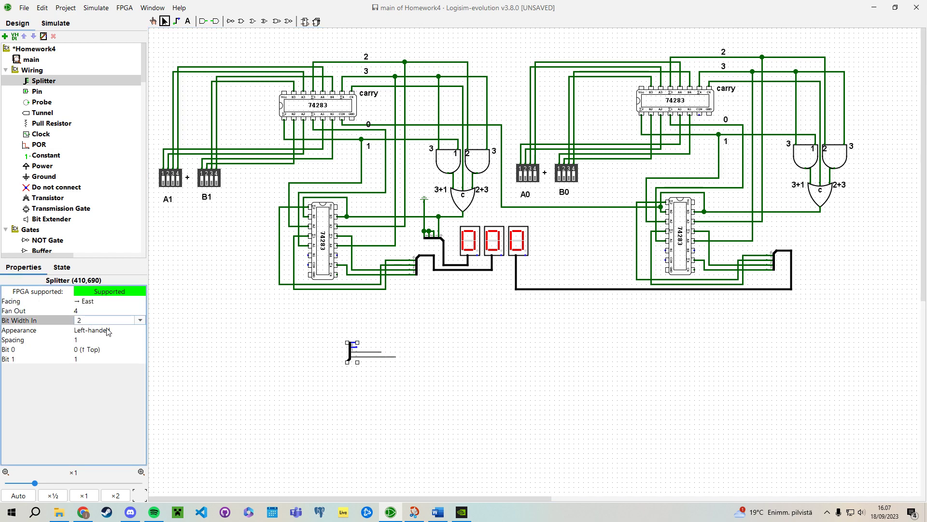
pyautogui.write('4')
pyautogui.press('Return')
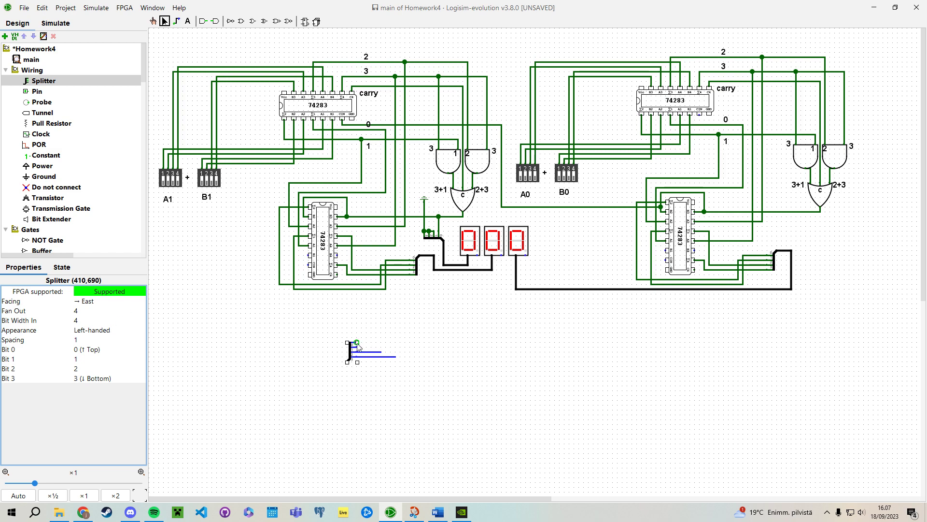
pyautogui.click(424, 398)
pyautogui.click(386, 358)
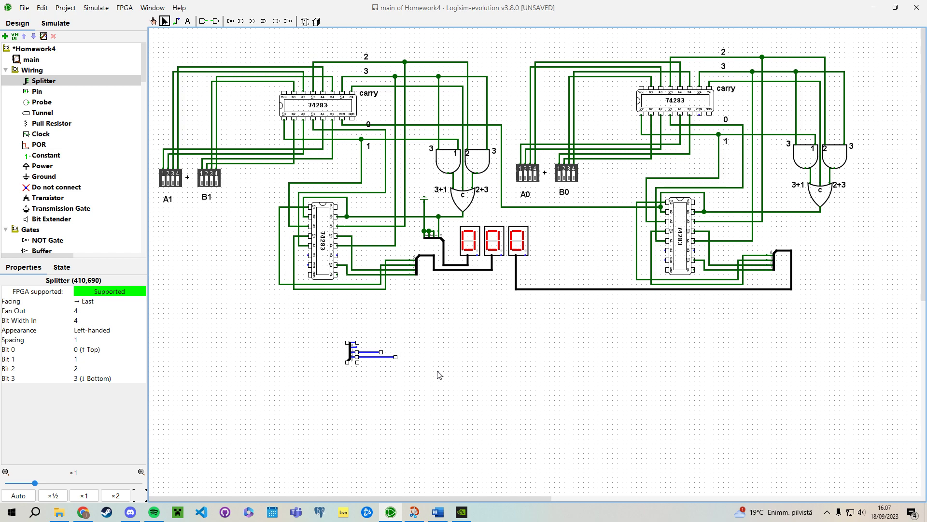
pyautogui.press('Delete')
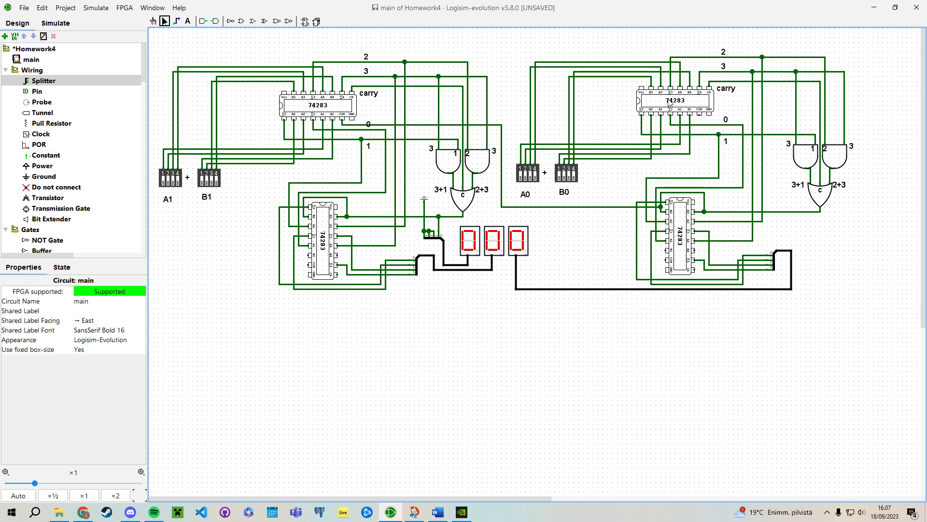
pyautogui.click(567, 174)
pyautogui.click(610, 178)
pyautogui.scroll(-3, 73, 145)
pyautogui.scroll(3, 70, 150)
pyautogui.scroll(-9, 68, 157)
pyautogui.click(58, 145)
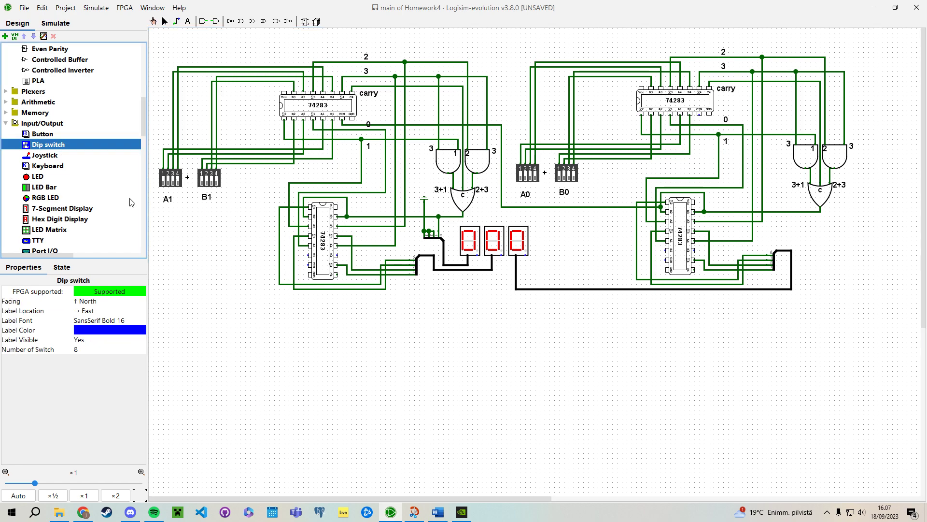
pyautogui.click(357, 405)
pyautogui.click(103, 358)
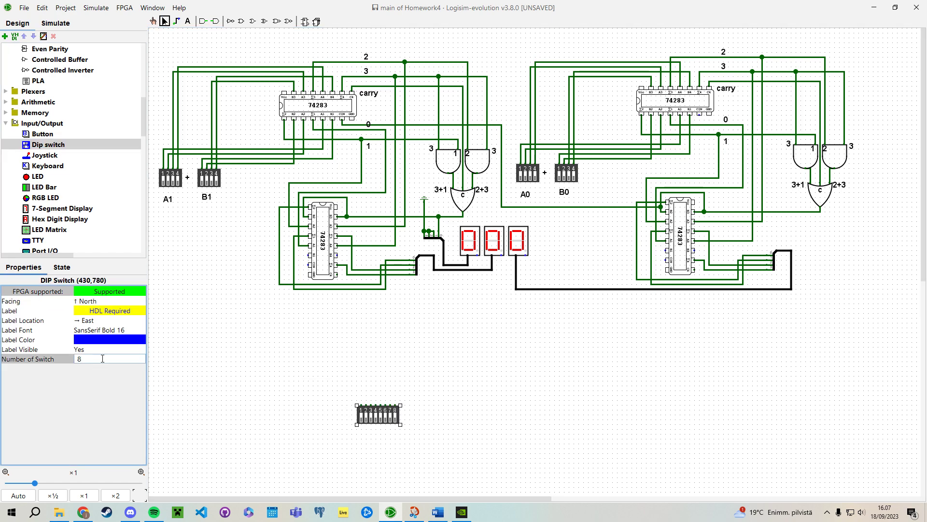
pyautogui.press('BackSpace')
pyautogui.write('4')
pyautogui.press('Return')
pyautogui.click(230, 425)
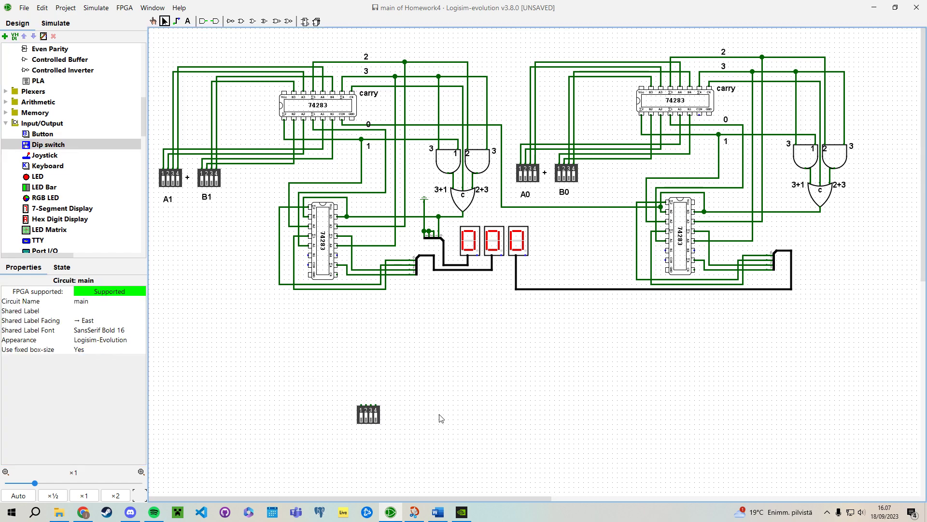
pyautogui.click(373, 414)
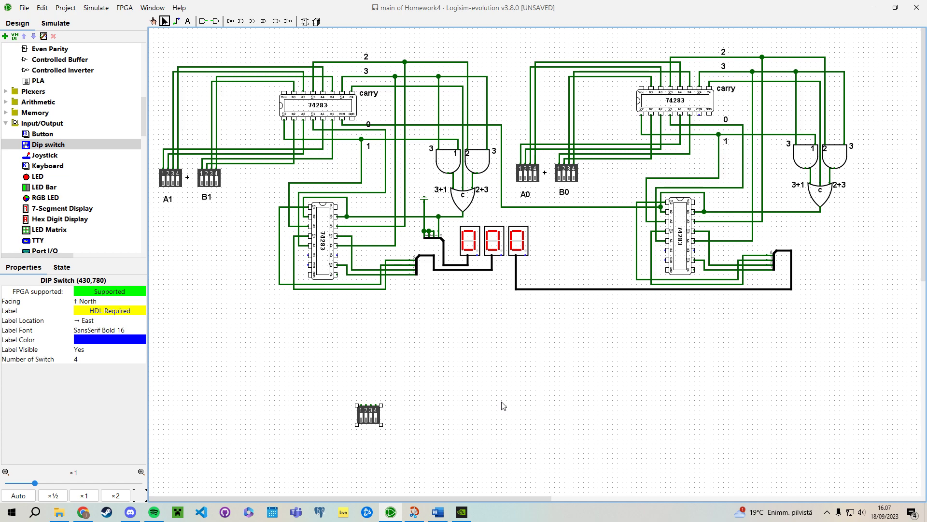
pyautogui.press('Delete')
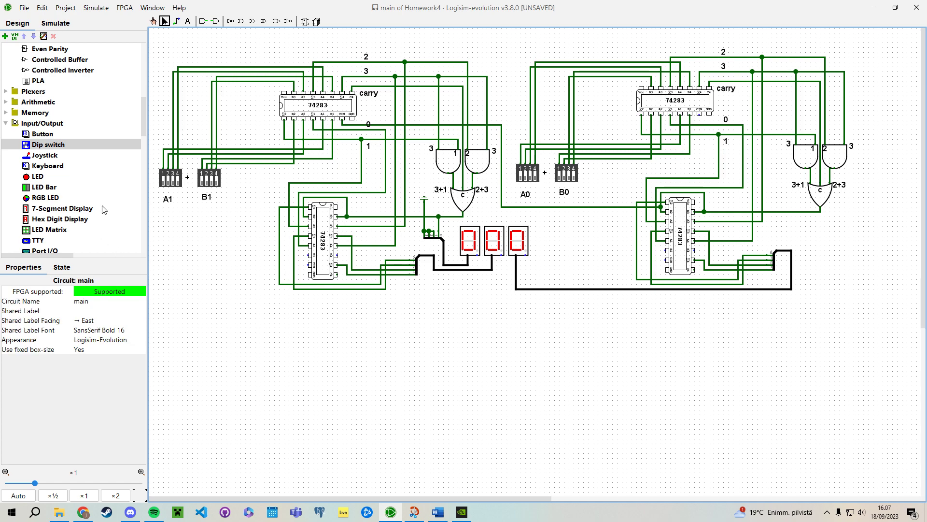
pyautogui.click(53, 150)
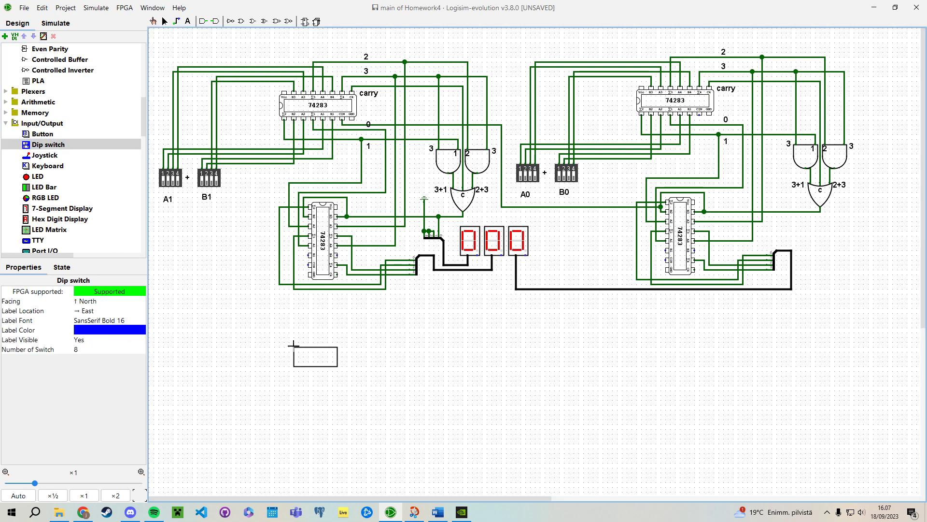
pyautogui.click(324, 357)
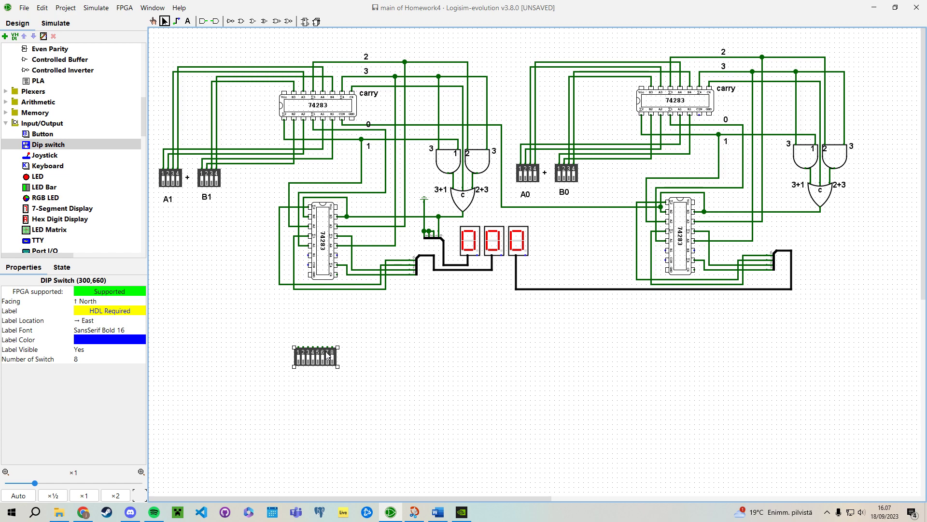
pyautogui.press('Delete')
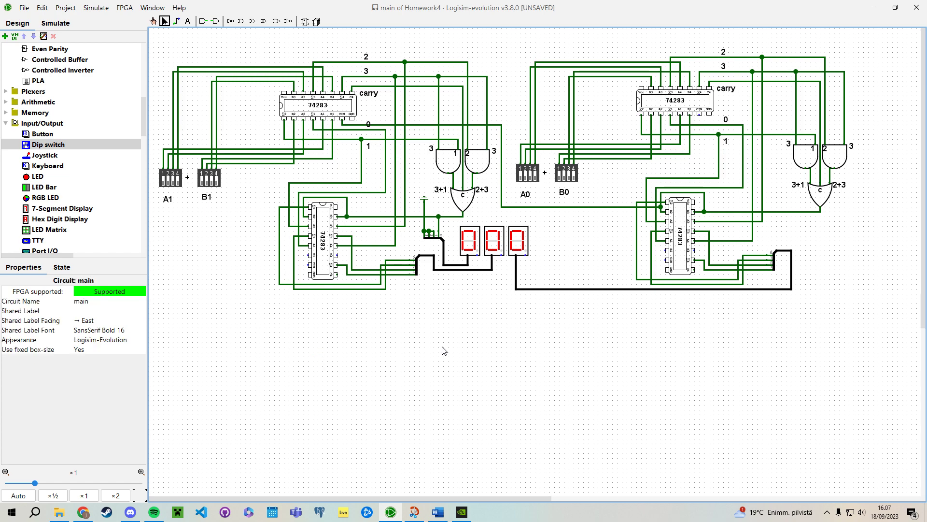
# Step: Set A0 and A1 to 9 each by turning on bits 1 and 4
pyautogui.click(153, 21)
pyautogui.click(523, 181)
pyautogui.click(523, 181)
pyautogui.click(535, 181)
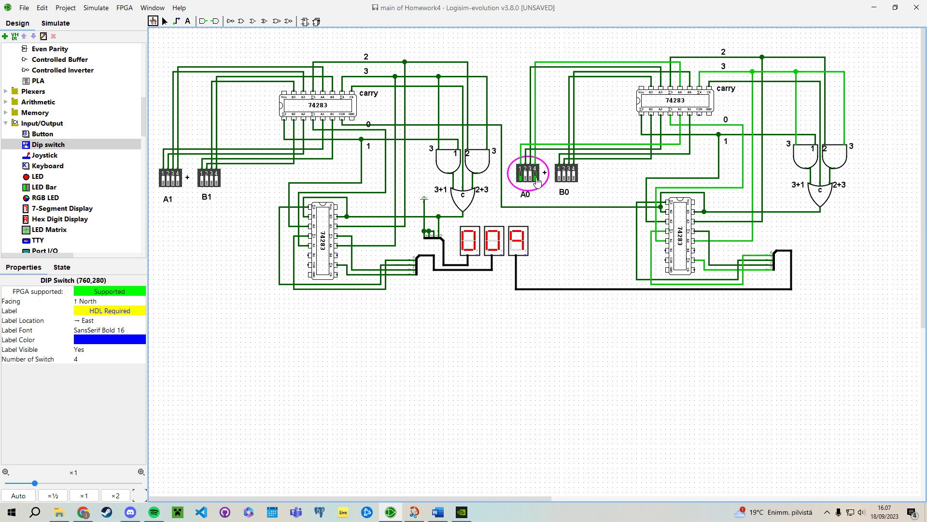
pyautogui.click(163, 180)
pyautogui.click(164, 180)
pyautogui.click(178, 180)
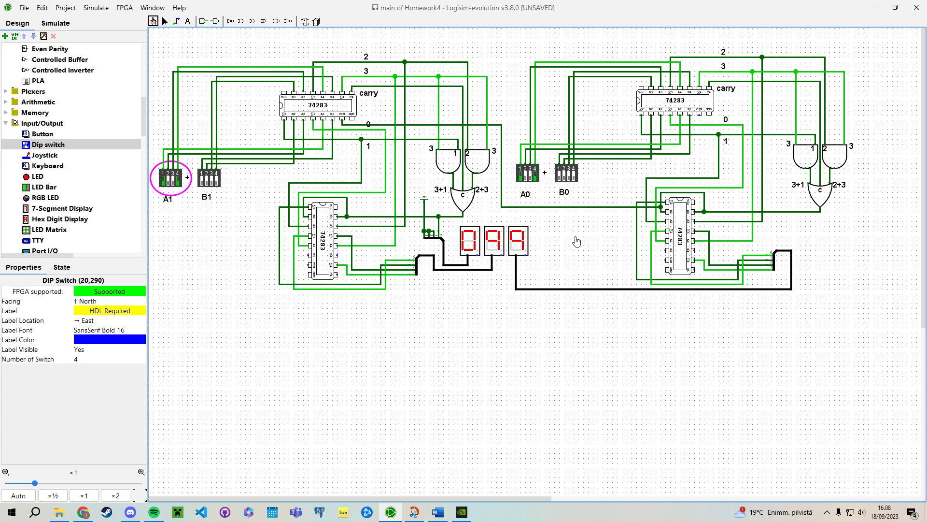
# Step: Set B0 and B1 to 9 to show 198, then clear B1 so displays read 108
pyautogui.click(561, 182)
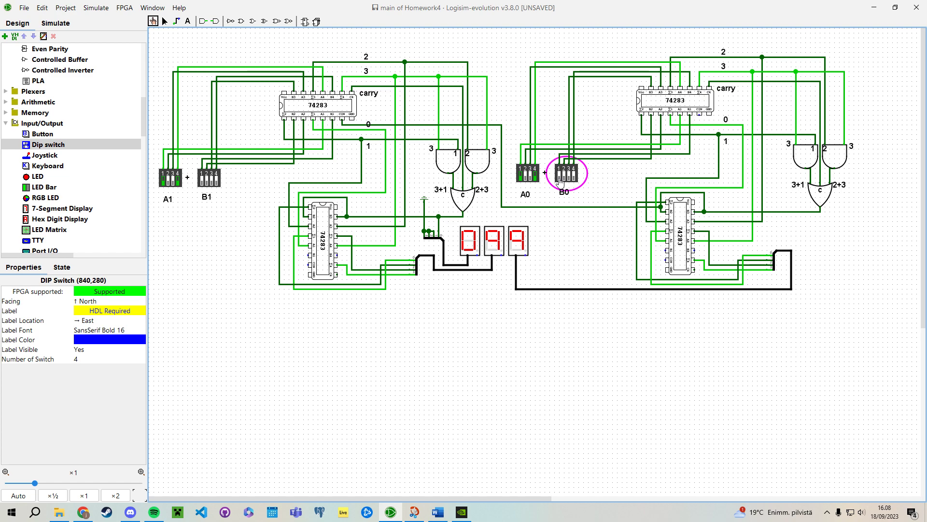
pyautogui.click(561, 182)
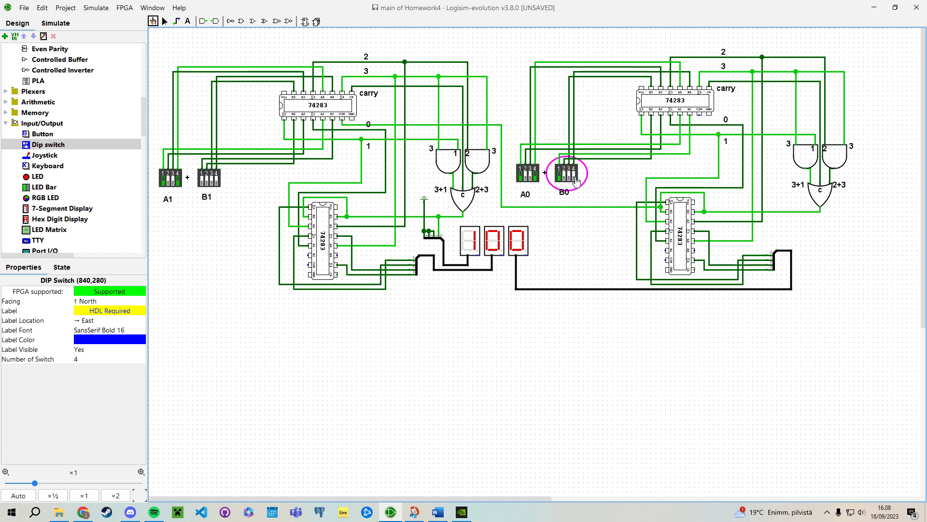
pyautogui.click(574, 179)
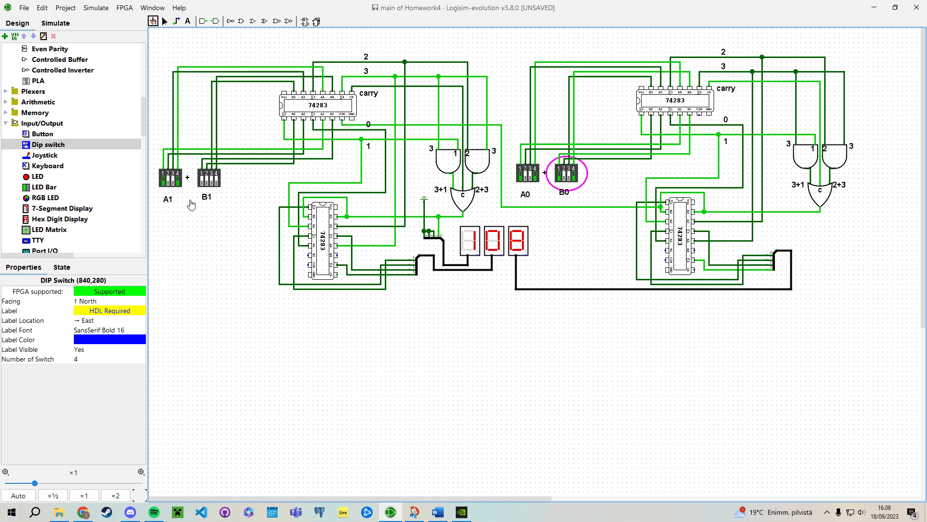
pyautogui.click(203, 182)
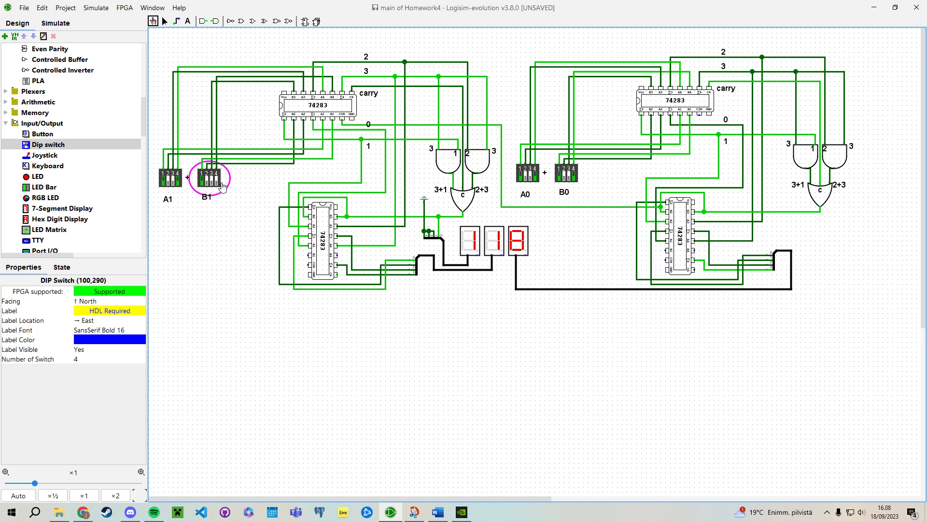
pyautogui.click(216, 182)
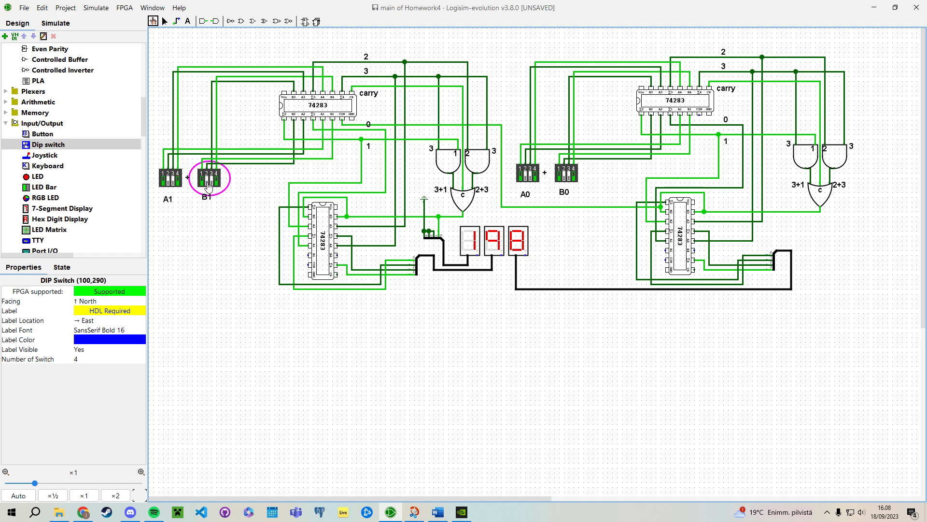
pyautogui.click(204, 183)
pyautogui.click(217, 183)
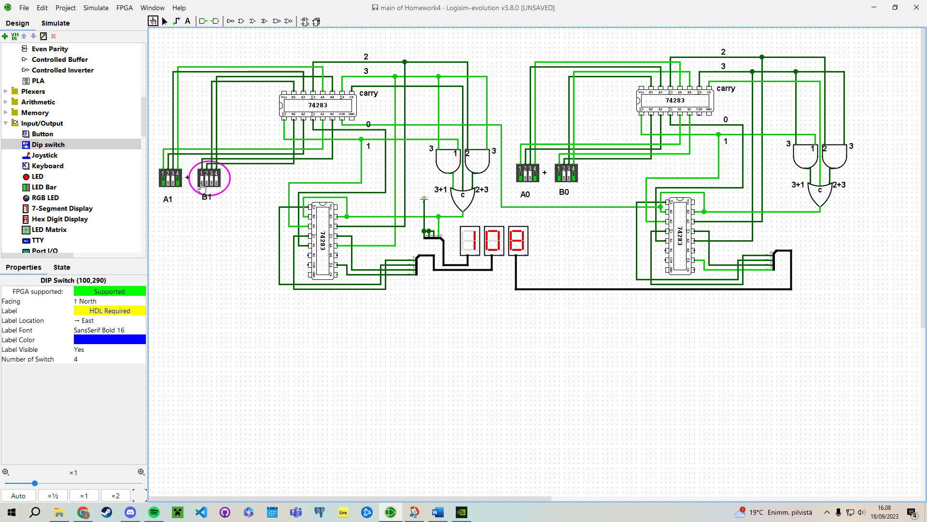
# Step: Turn off bits 1 and 4 on A1, A0 and B0
pyautogui.click(177, 186)
pyautogui.click(164, 182)
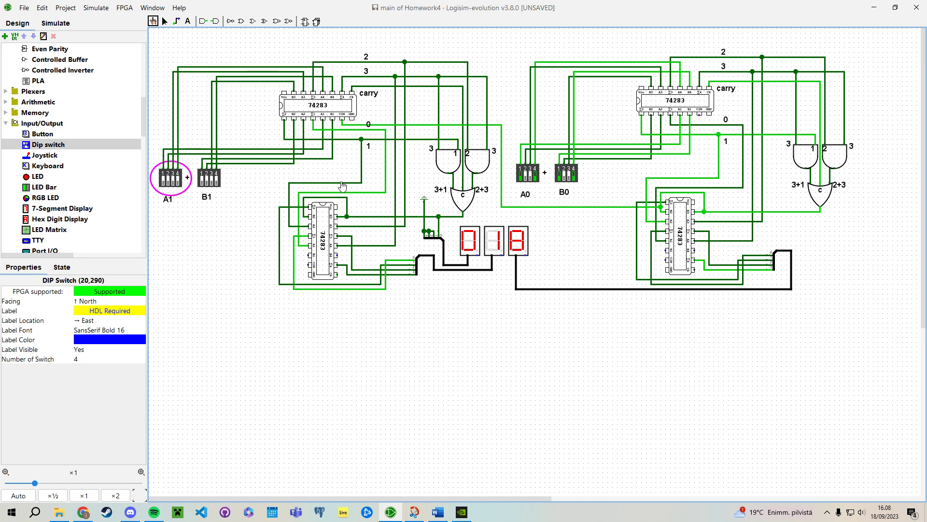
pyautogui.click(531, 181)
pyautogui.click(535, 180)
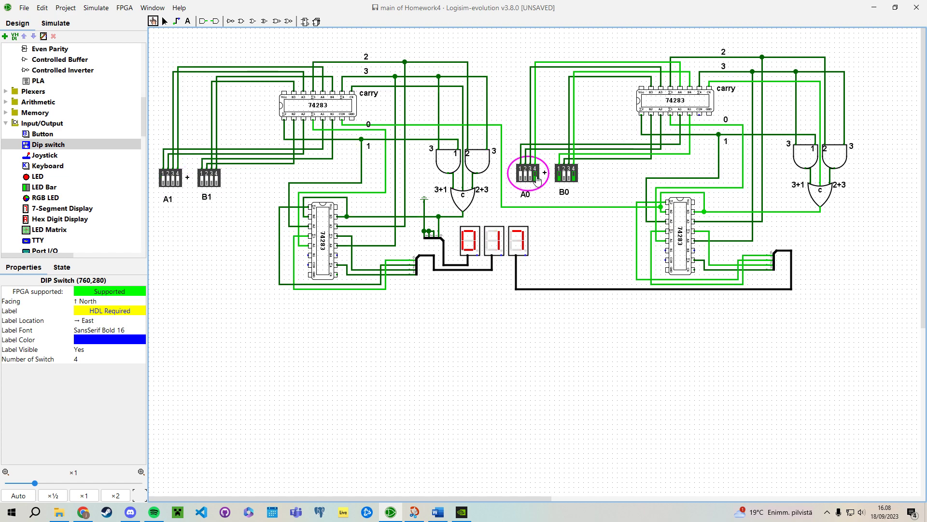
pyautogui.click(521, 179)
pyautogui.click(574, 179)
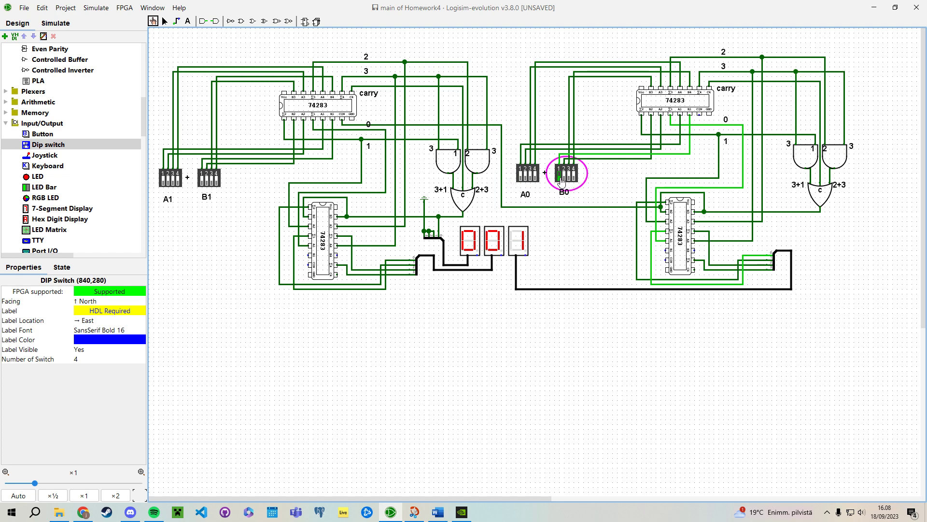
pyautogui.click(559, 179)
# Step: Place text labels '80' and '64' on the canvas below the circuit
pyautogui.click(187, 21)
pyautogui.click(295, 351)
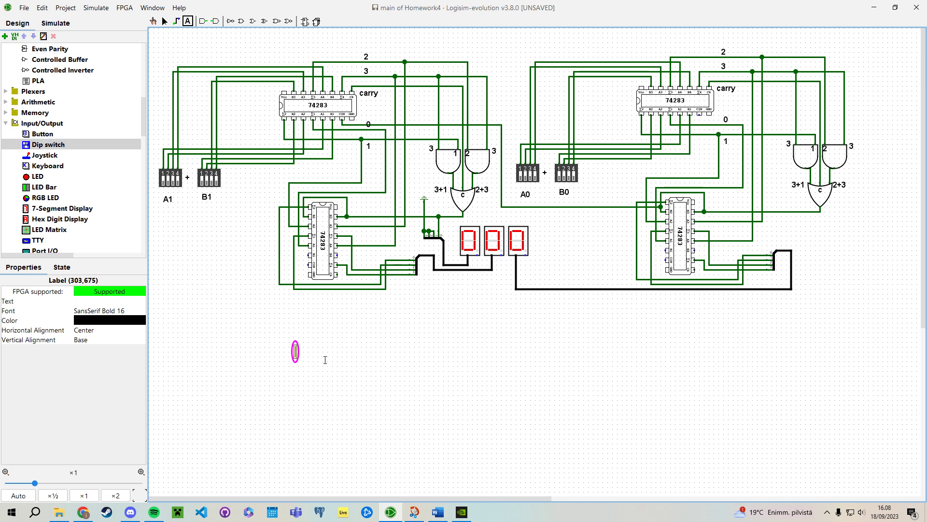
pyautogui.write('80')
pyautogui.click(310, 350)
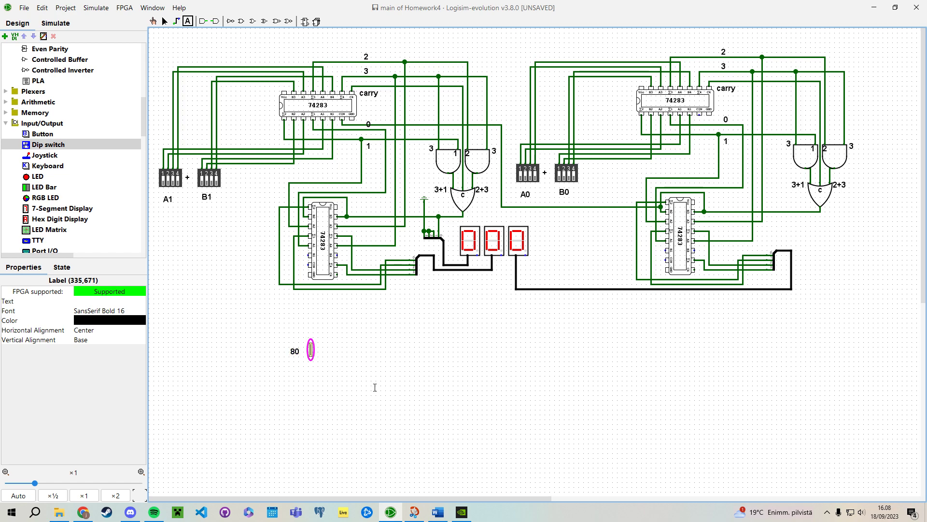
pyautogui.write('64')
pyautogui.click(351, 359)
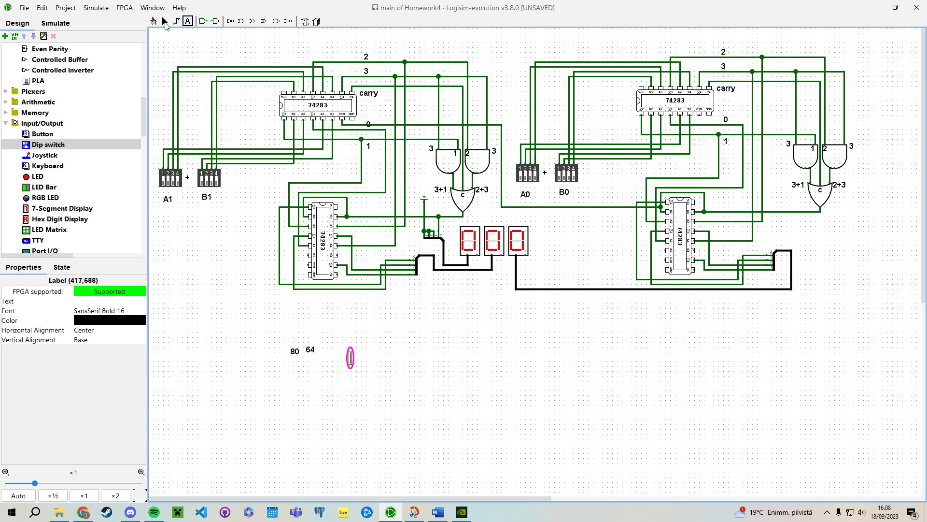
pyautogui.click(153, 21)
# Step: Enter 80 + 64: A1 bit 4, B1 bits 2 and 3, B0 bit 3, showing 144
pyautogui.click(177, 184)
pyautogui.click(177, 182)
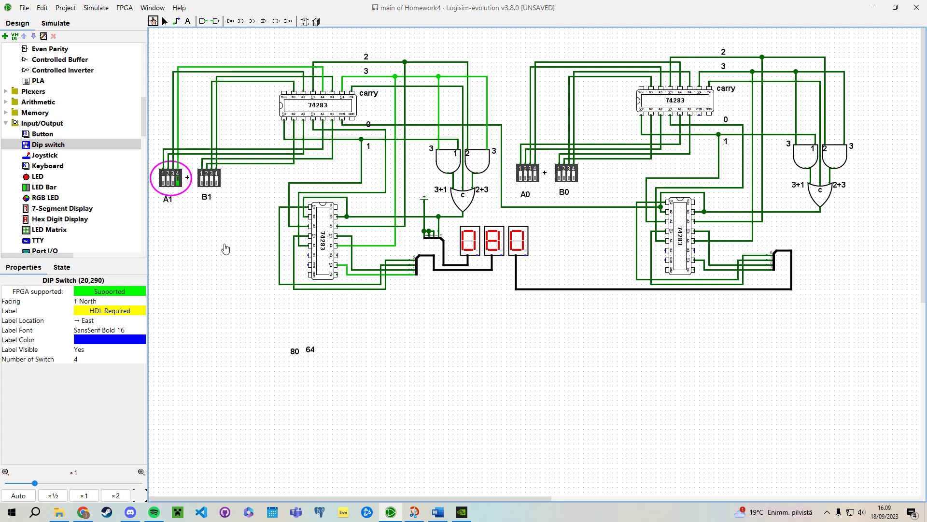
pyautogui.click(208, 186)
pyautogui.click(207, 182)
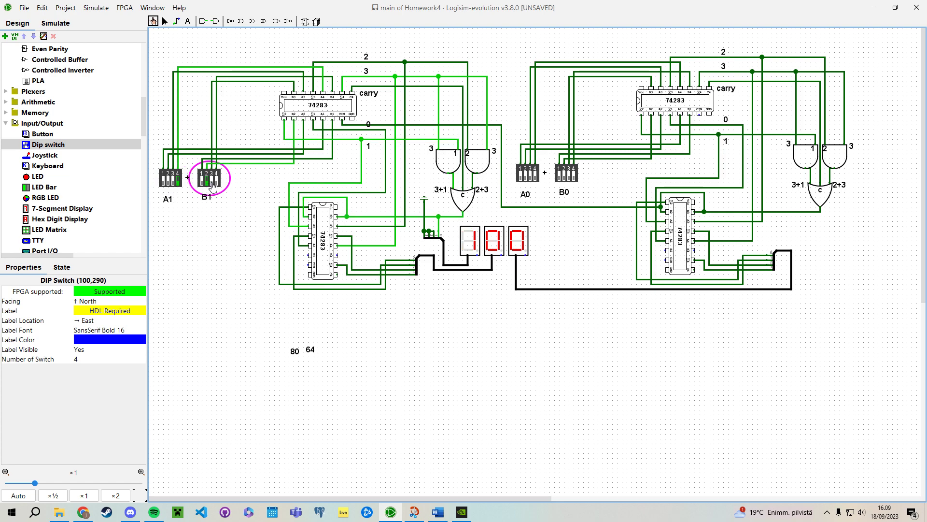
pyautogui.click(212, 184)
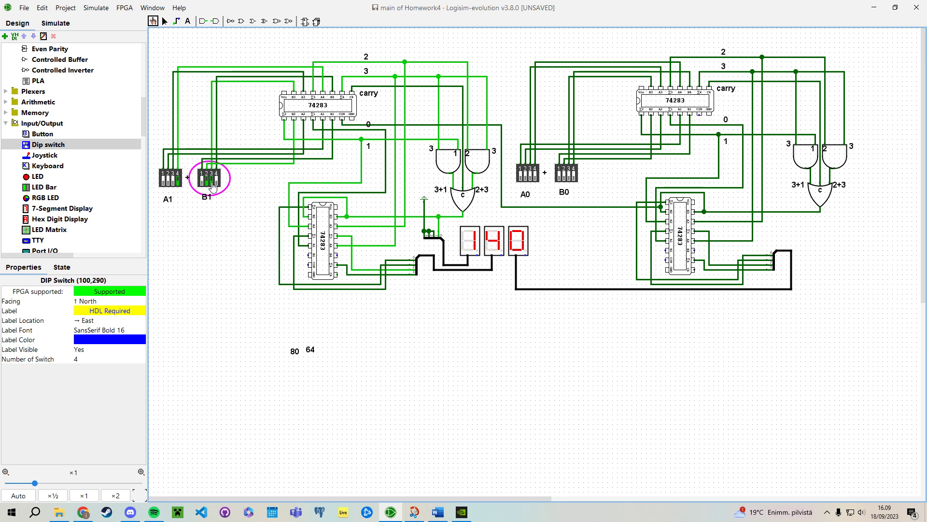
pyautogui.click(571, 181)
pyautogui.click(570, 179)
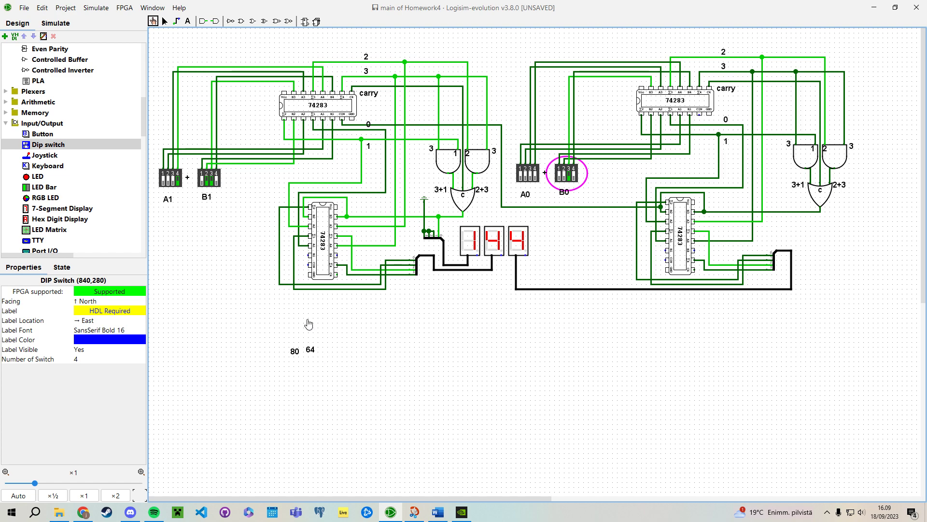
# Step: Delete the '80' and '64' text labels
pyautogui.click(164, 21)
pyautogui.moveTo(254, 323); pyautogui.dragTo(395, 406)
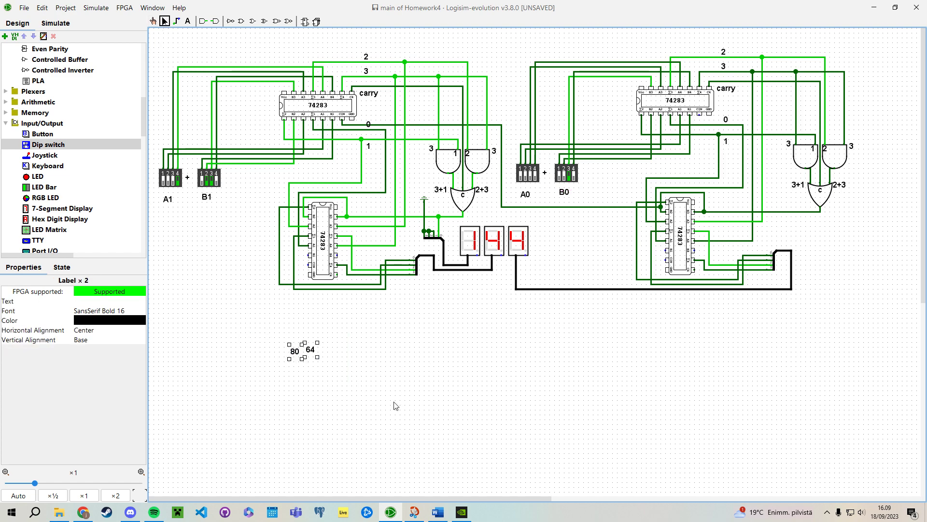
pyautogui.press('Delete')
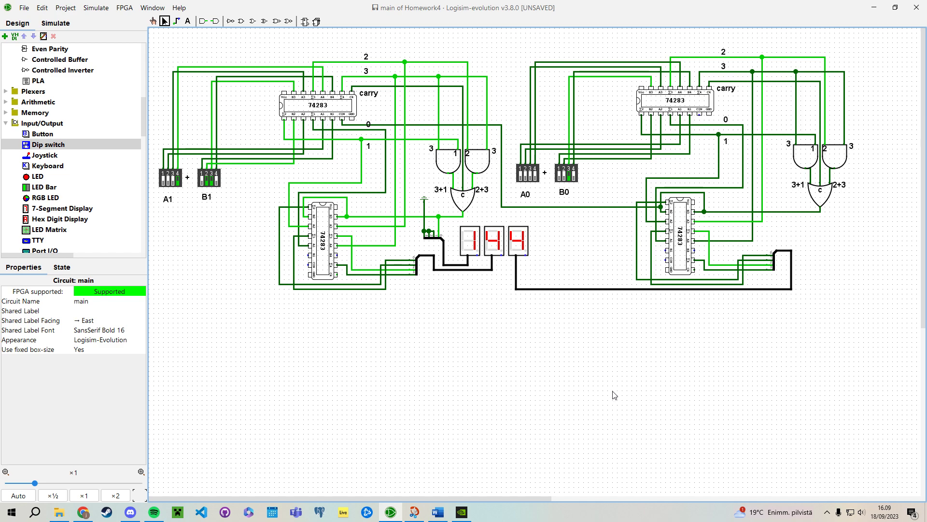